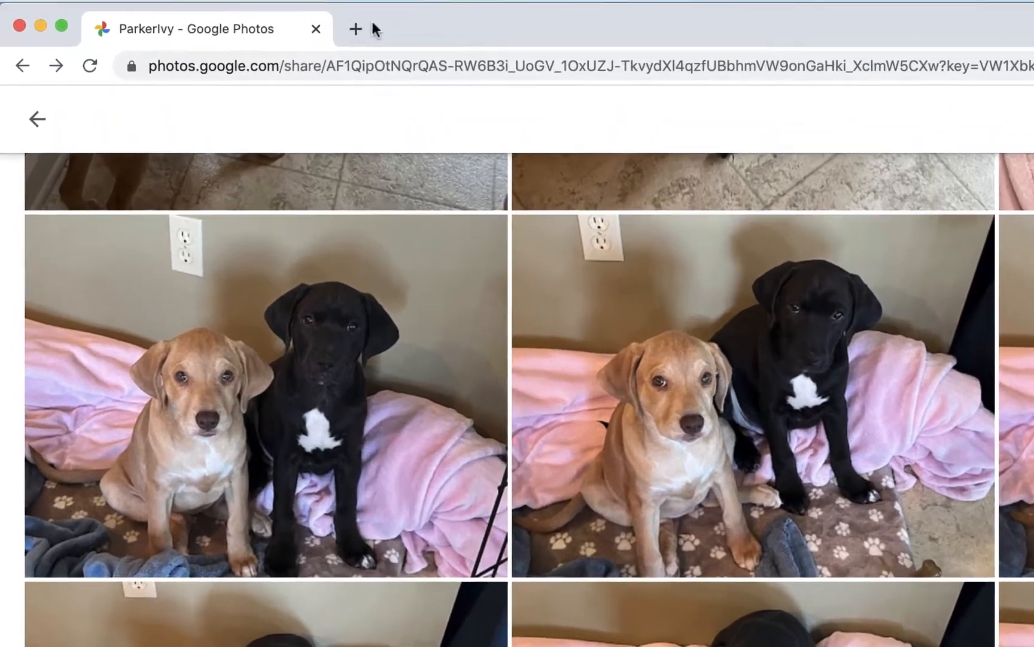
Open photopea.com in a new browser tab
click(274, 17)
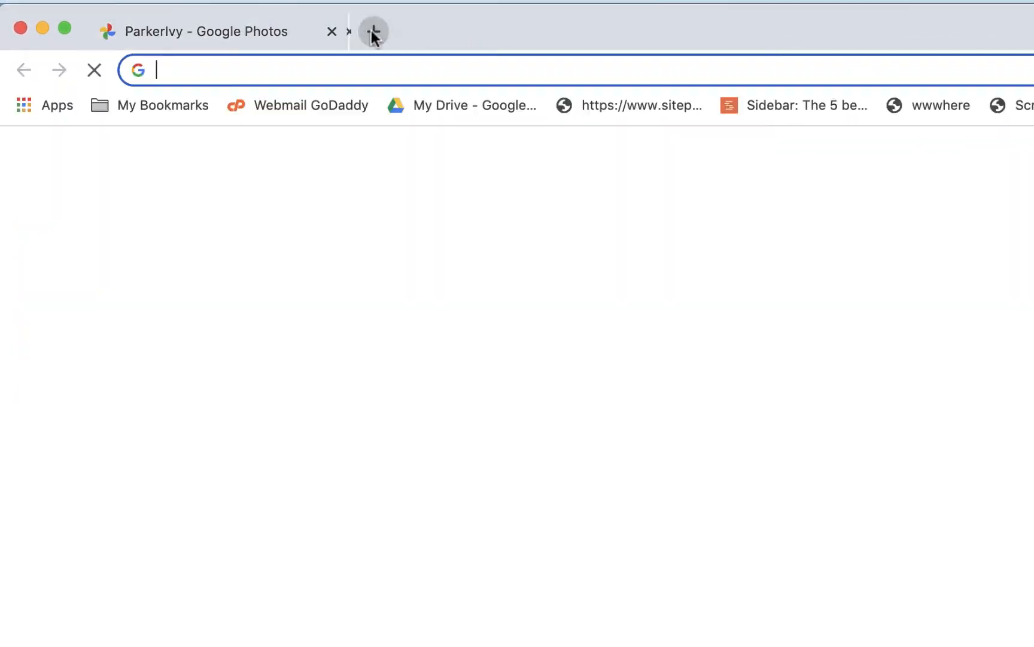
text(photopea)
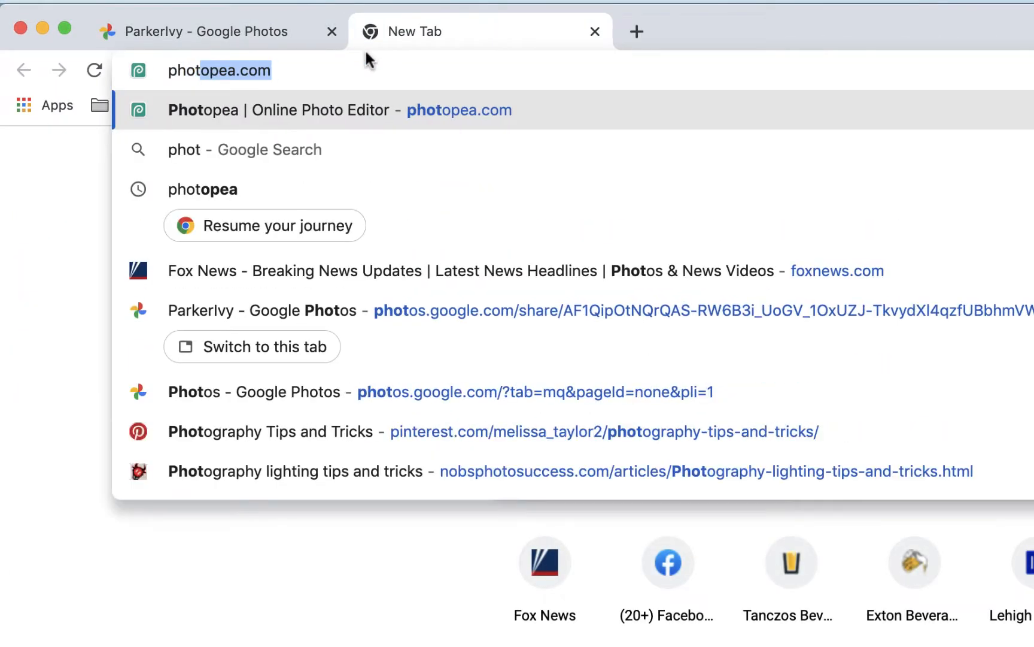
text(.com)
click(206, 70)
text(o)
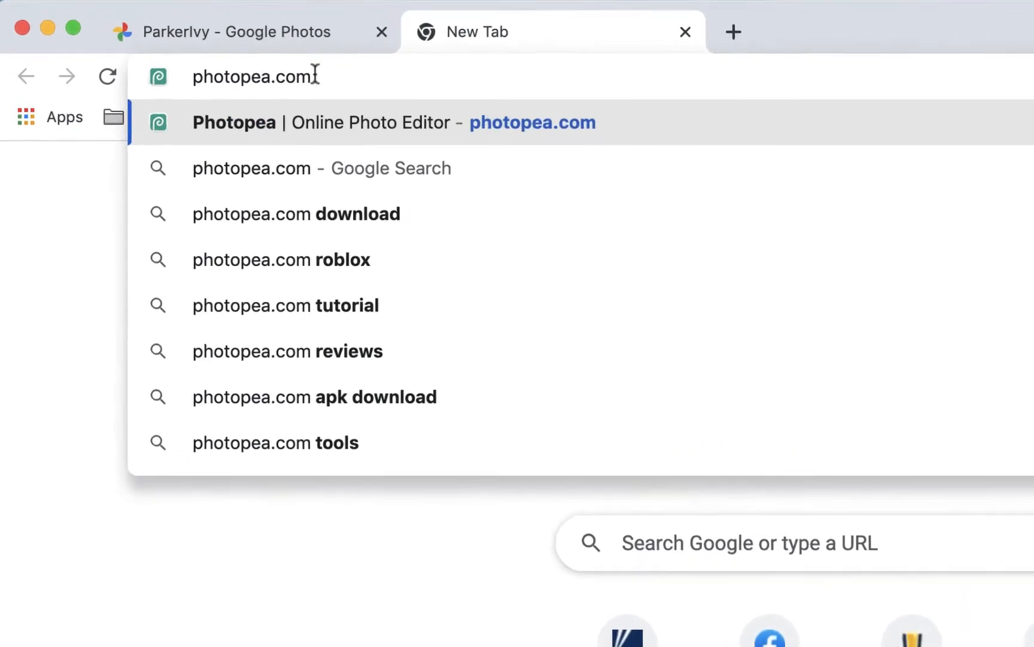
click(396, 90)
key(Return)
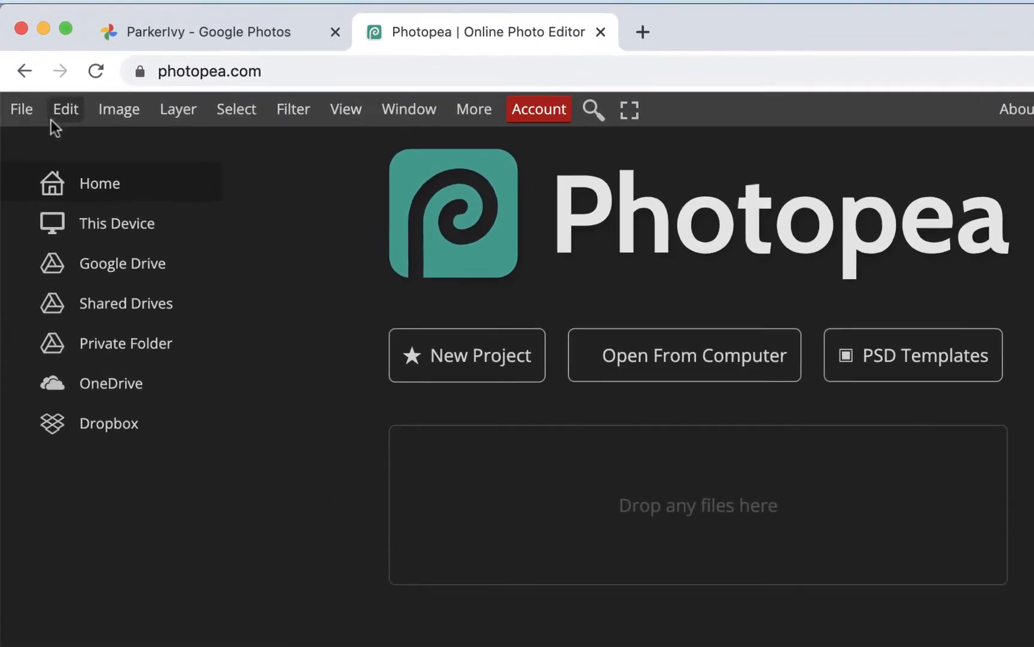
Try to open IMG_9557.HEIC from the Desktop folder in Photopea
click(23, 117)
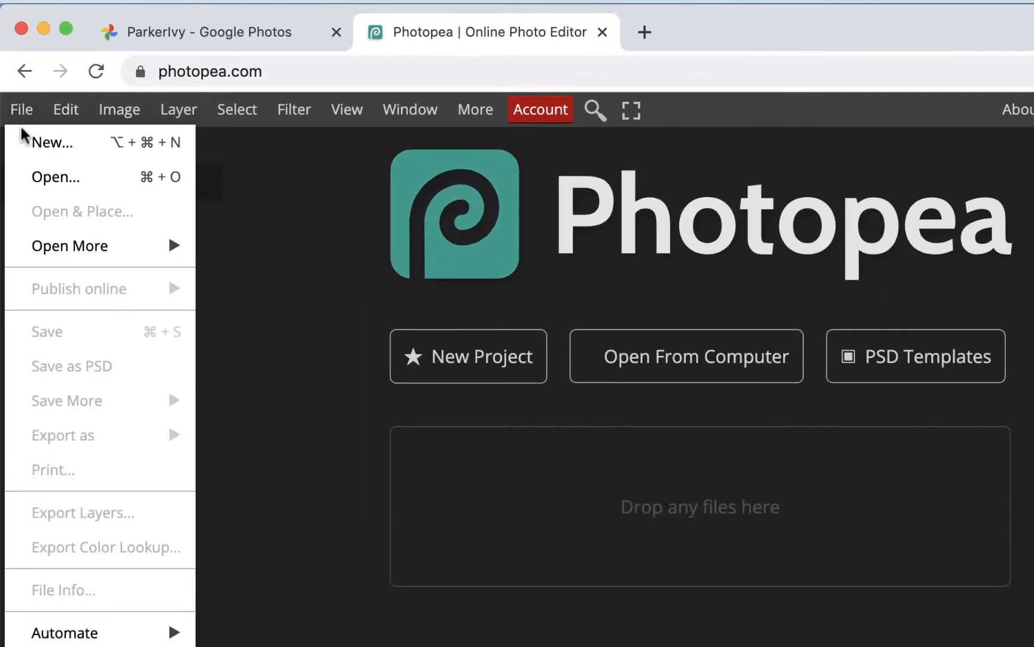
click(33, 180)
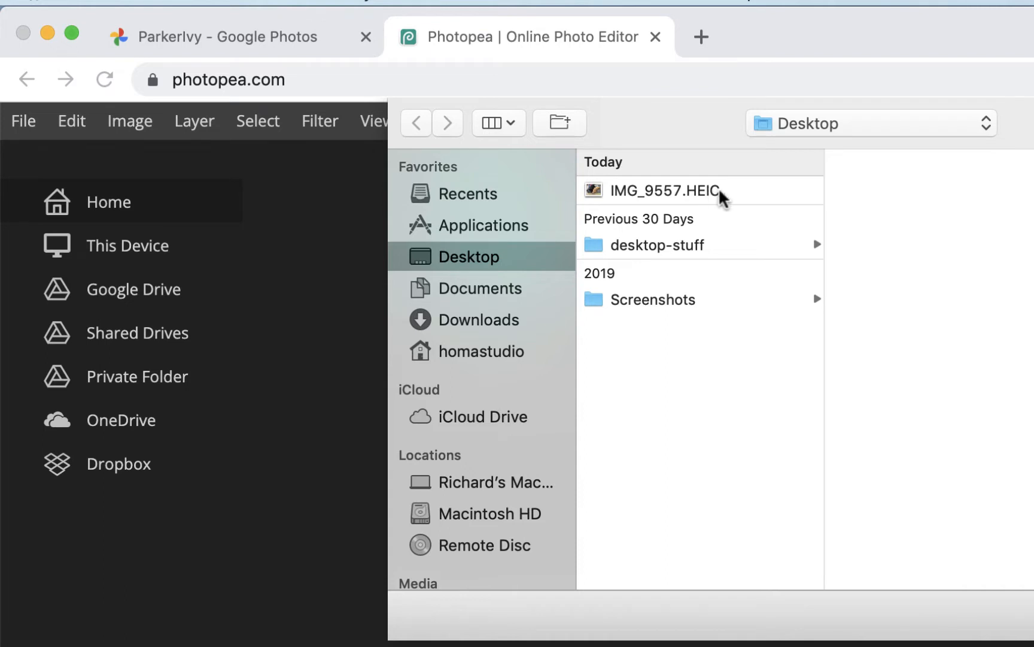
click(722, 193)
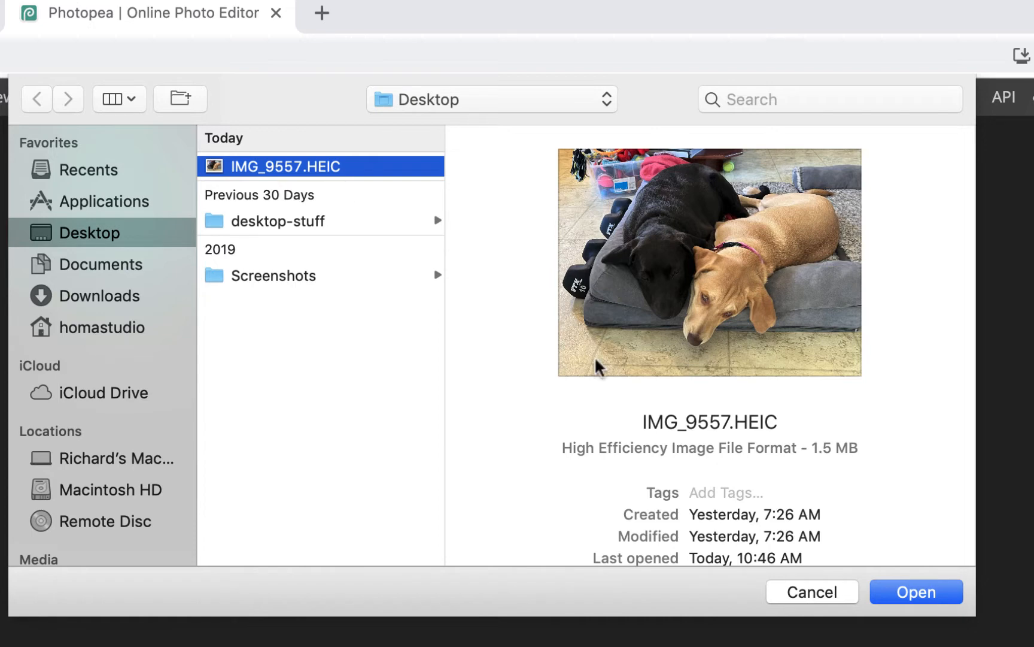
click(935, 595)
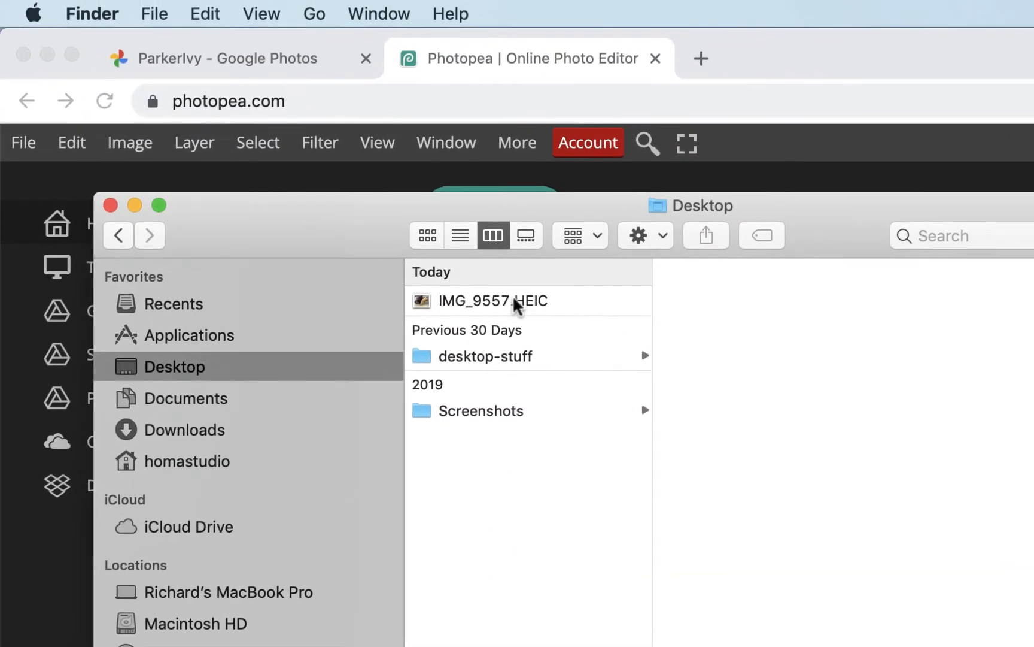
Open IMG_9557.HEIC from the Desktop in Preview, select the entire image and copy it
double_click(512, 294)
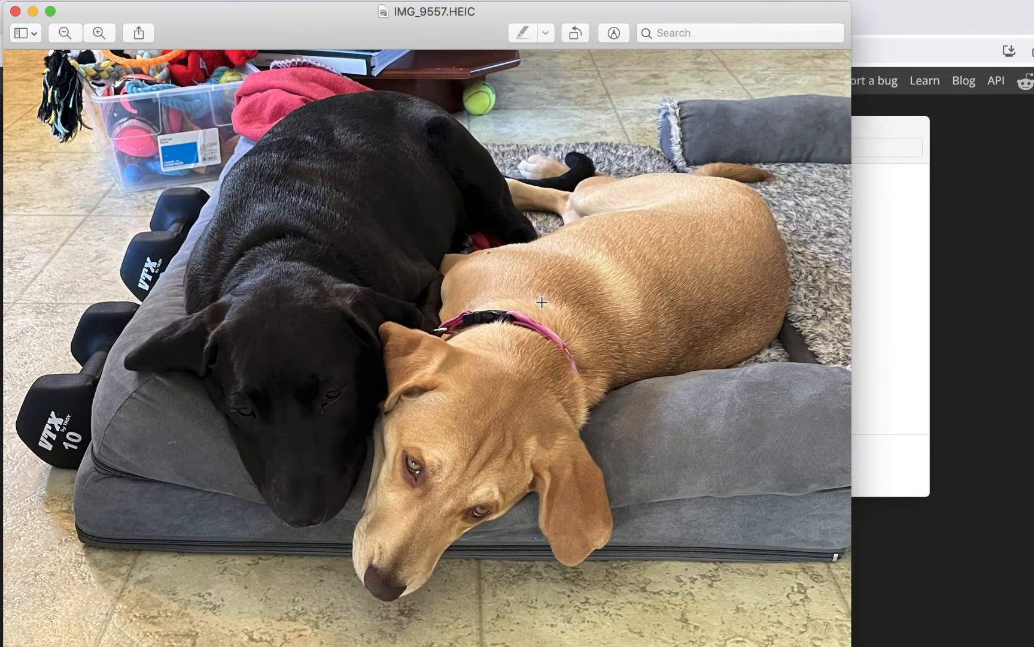
key(super+a)
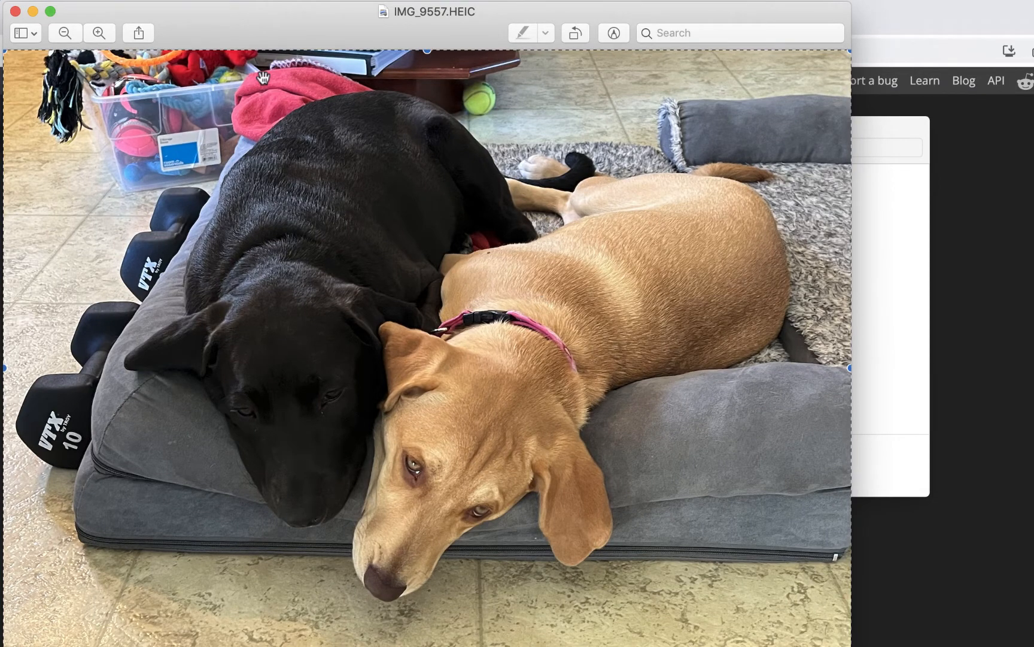
click(157, 0)
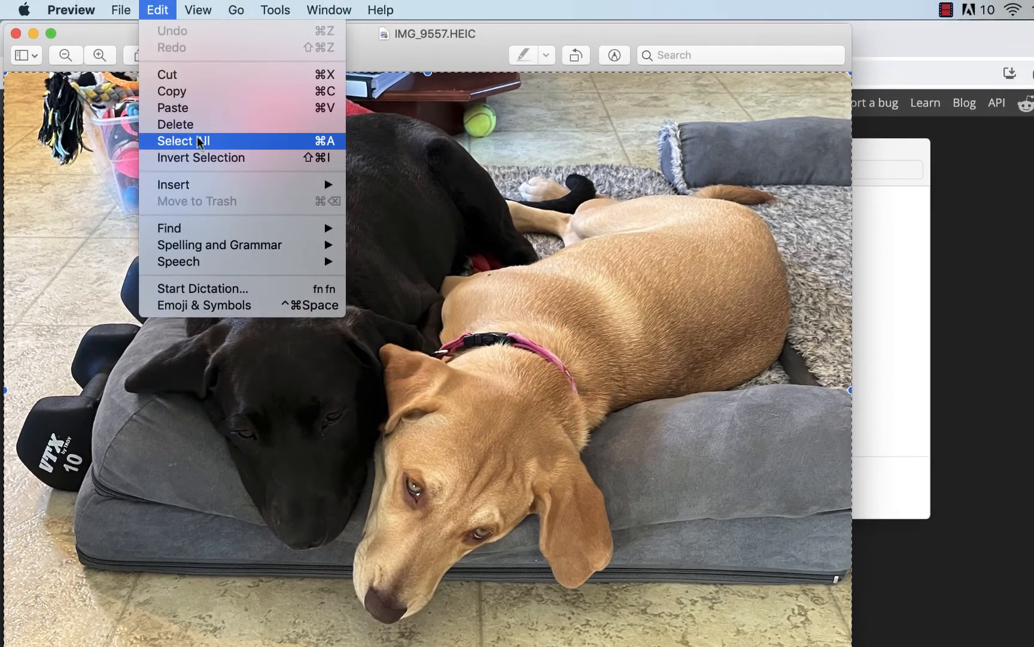
click(324, 93)
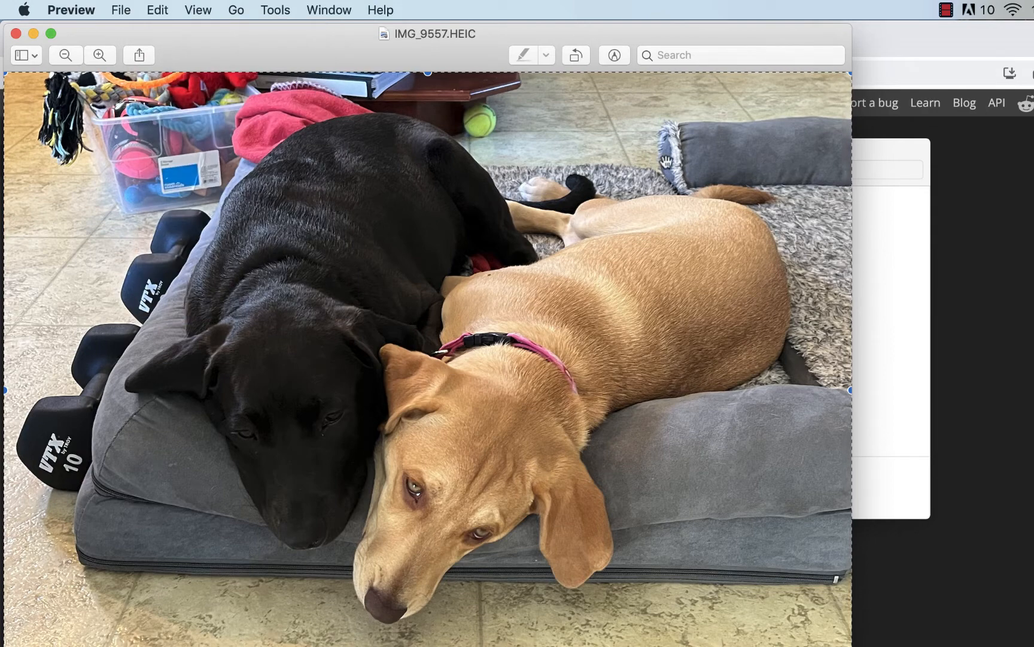
Close the Preview photo and create a new Photopea project of 4032 × 3024 pixels at 72 DPI with a white background
click(976, 299)
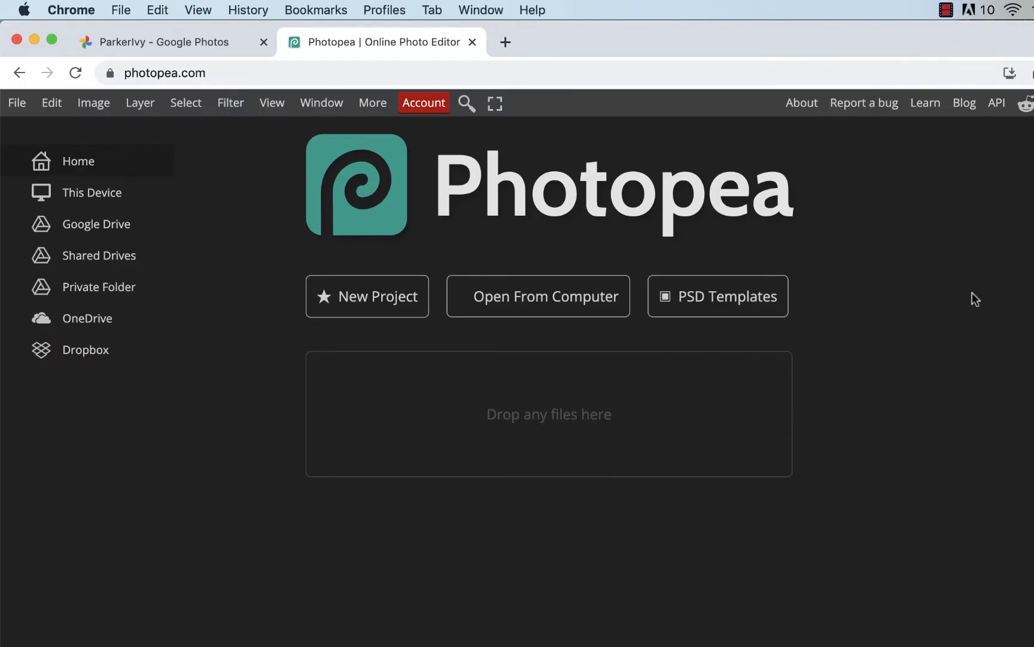
click(20, 102)
click(24, 127)
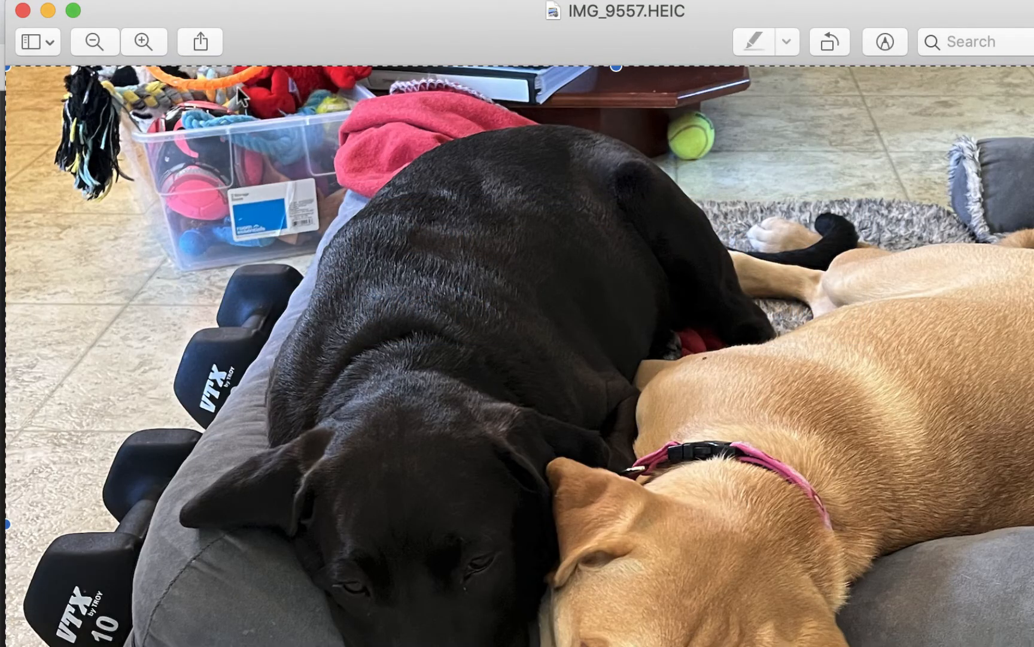
click(22, 10)
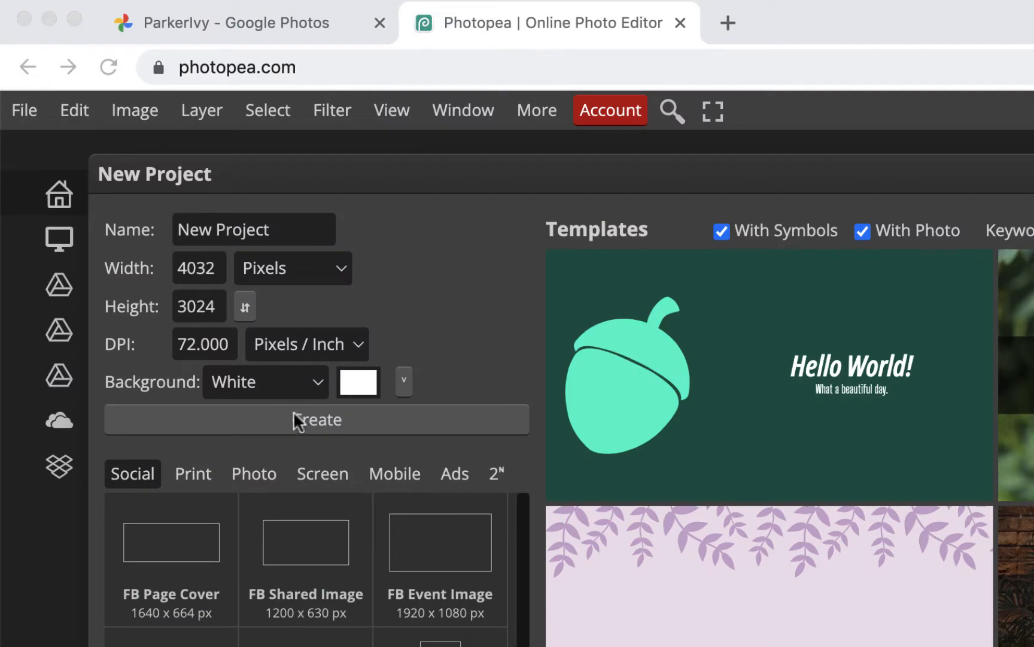
click(315, 422)
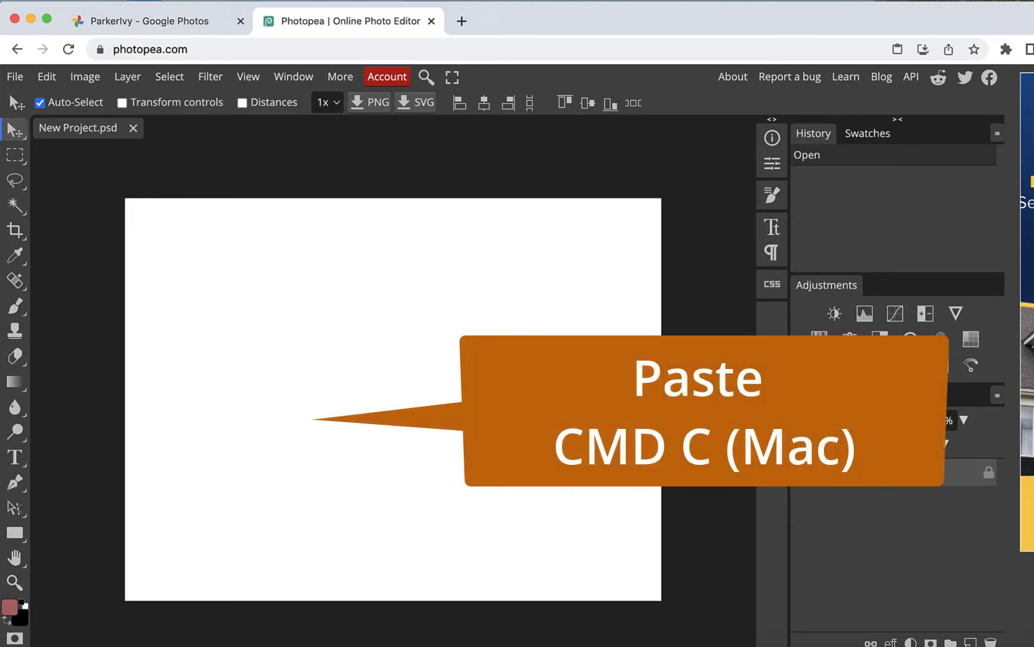
Paste the copied dog photo into the new project and rename the project as dogs
key(super+v)
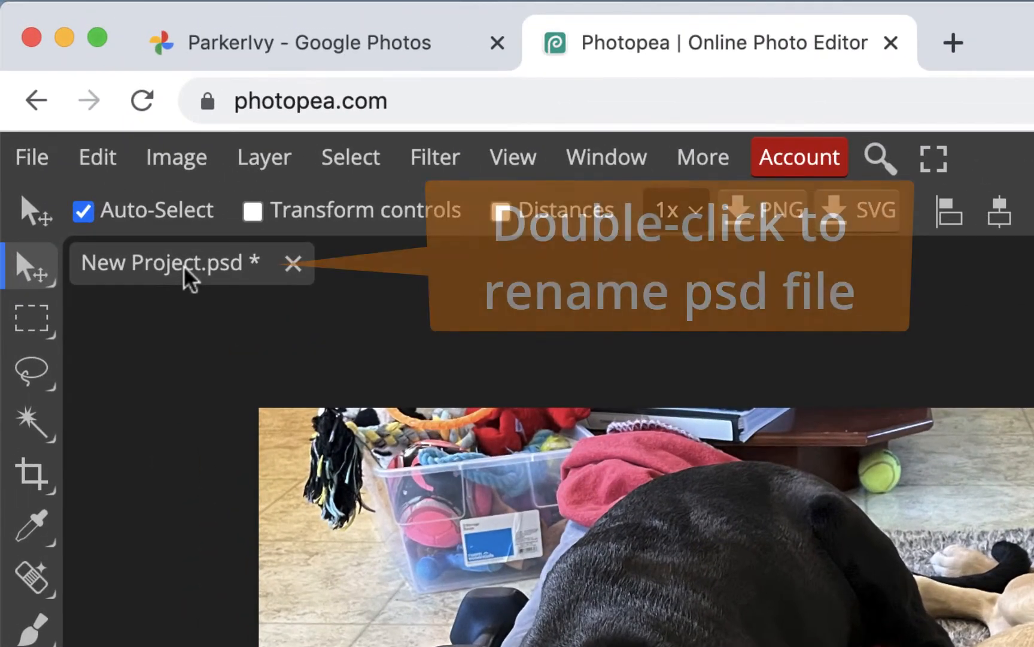
double_click(125, 183)
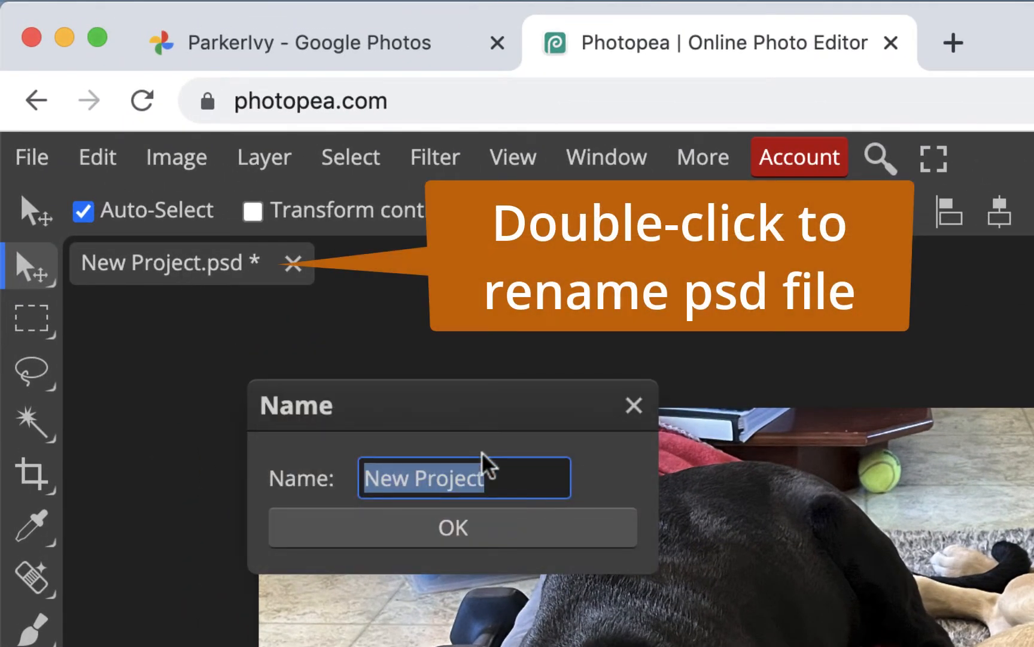
text(dogs)
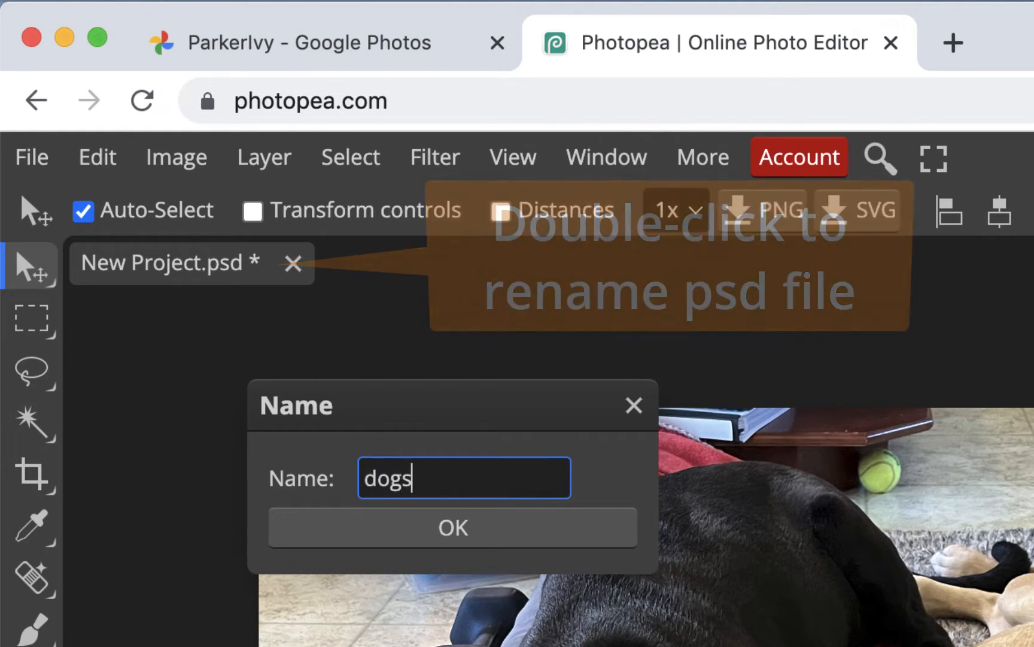
click(464, 536)
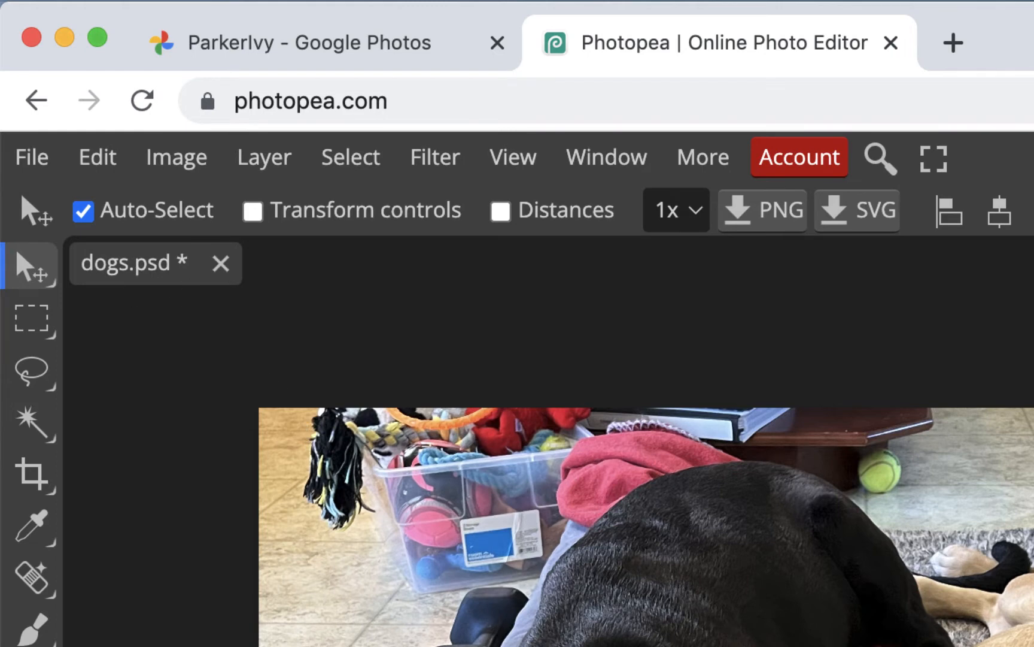
Save the project as a PSD file in the Desktop folder
click(38, 161)
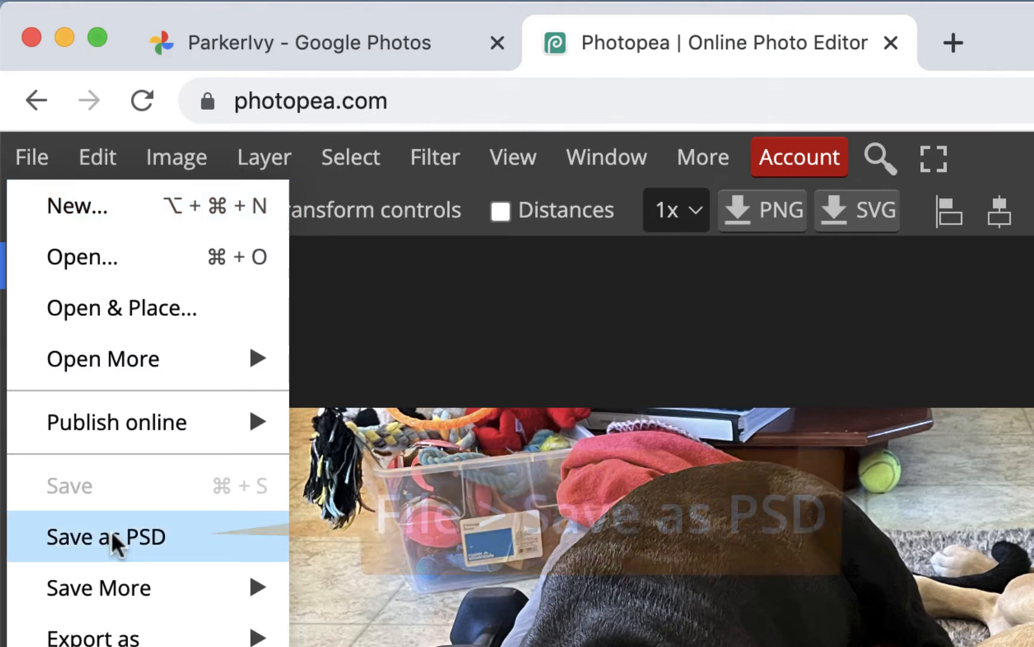
click(85, 536)
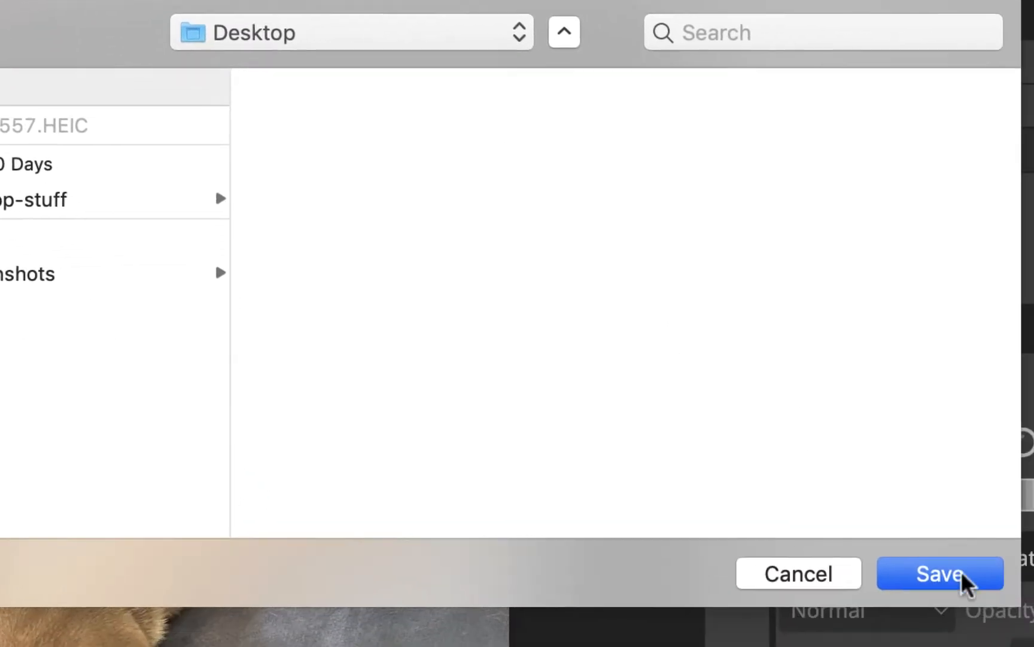
click(961, 571)
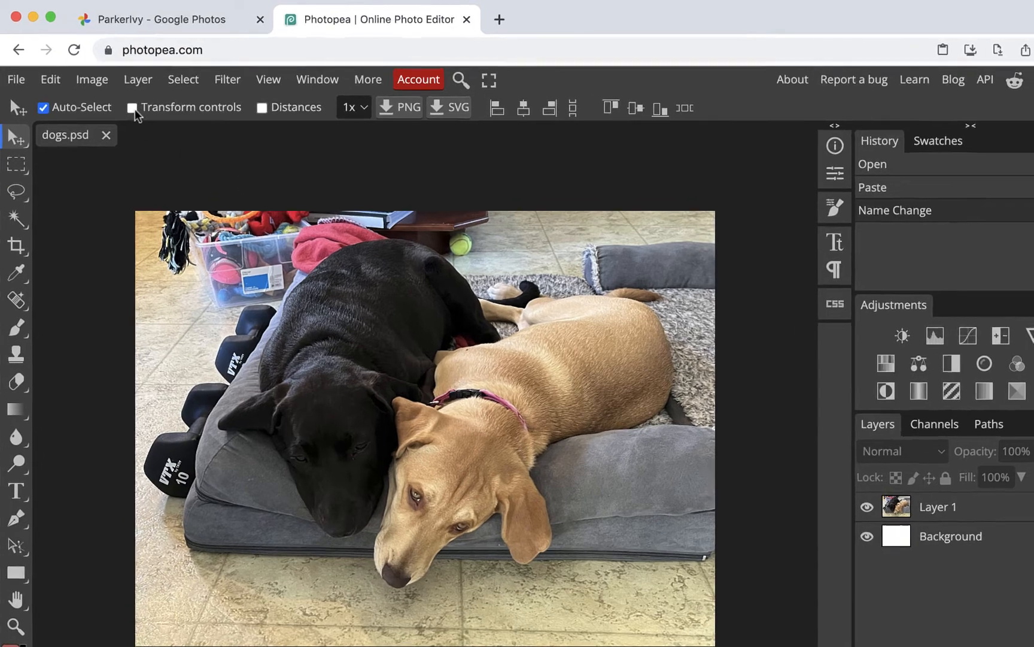
Enable transform controls for the Move tool and rename the pasted photo layer as dogs-now
click(128, 105)
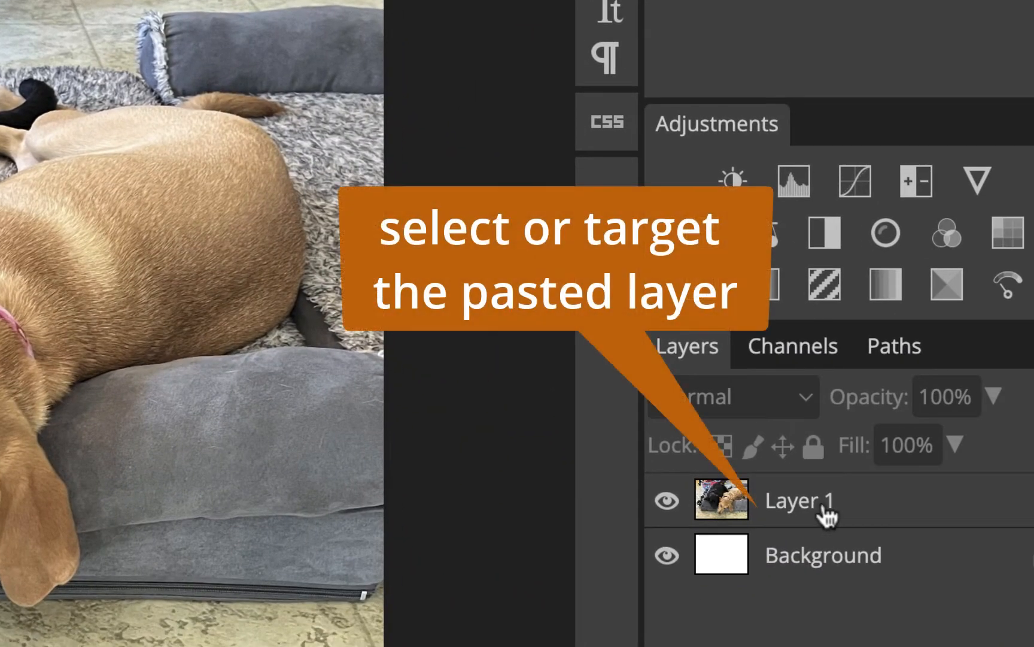
double_click(826, 514)
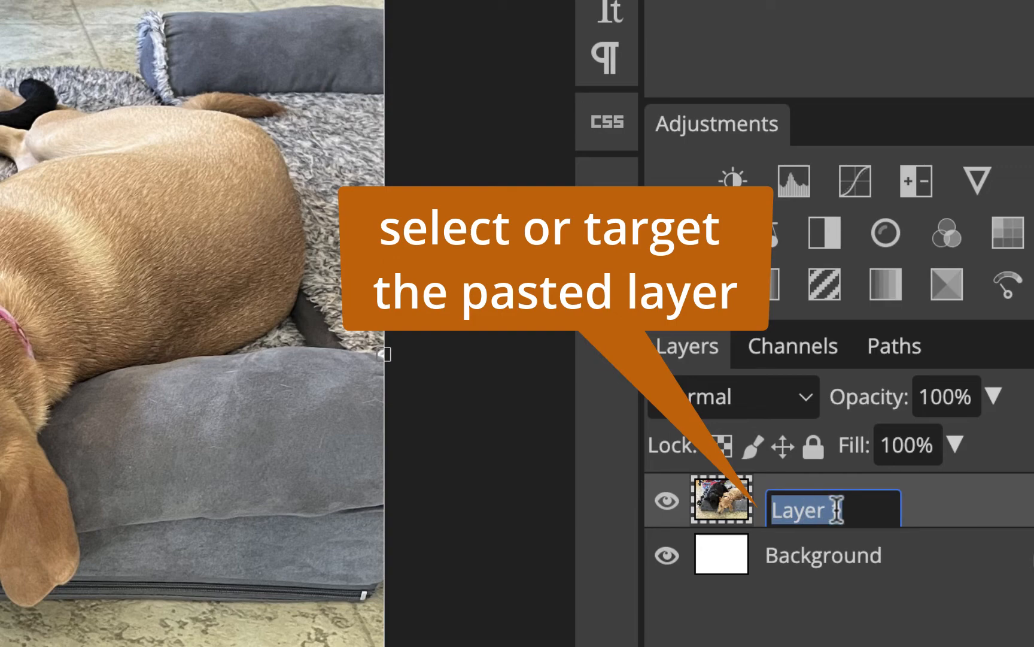
text(dogs-n)
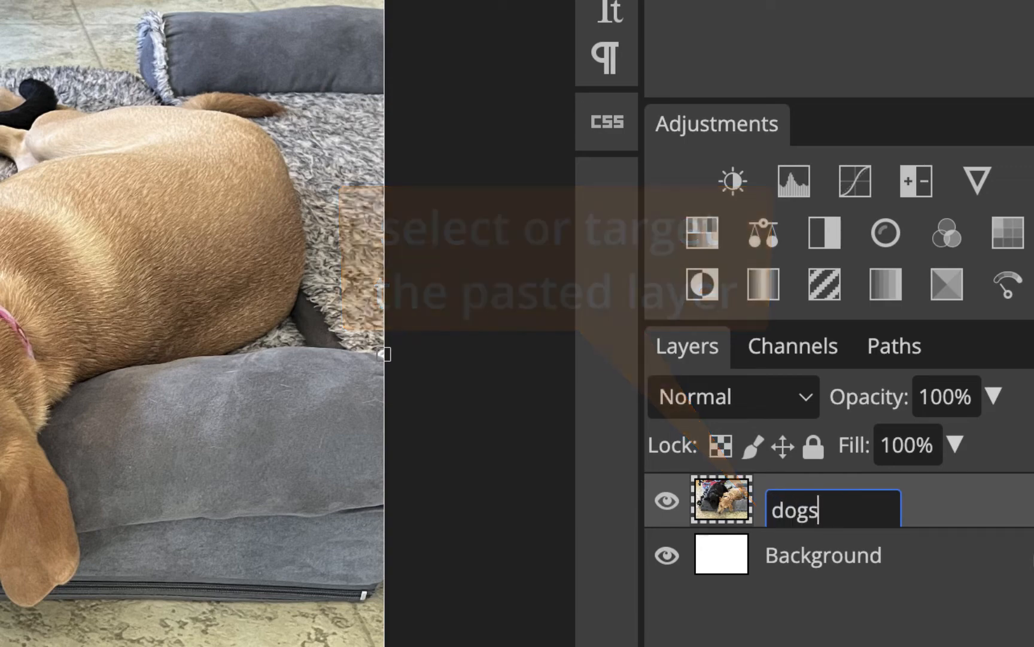
text(ow)
key(Return)
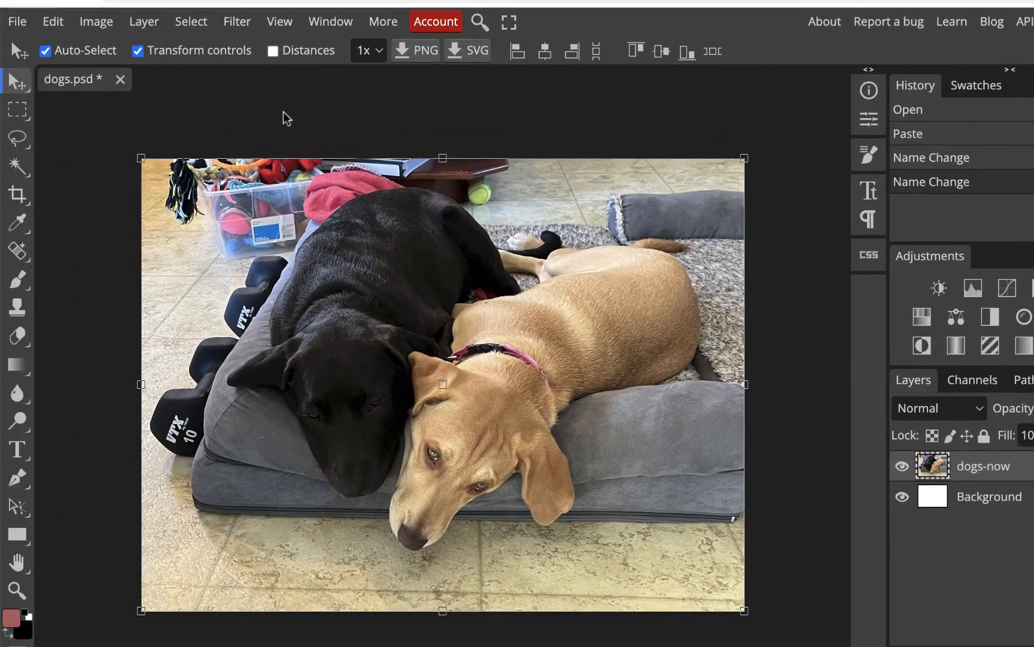
Try enlarging the dogs-now layer to between about 113% and 118% and repositioning it, and cancel the transform
click(143, 160)
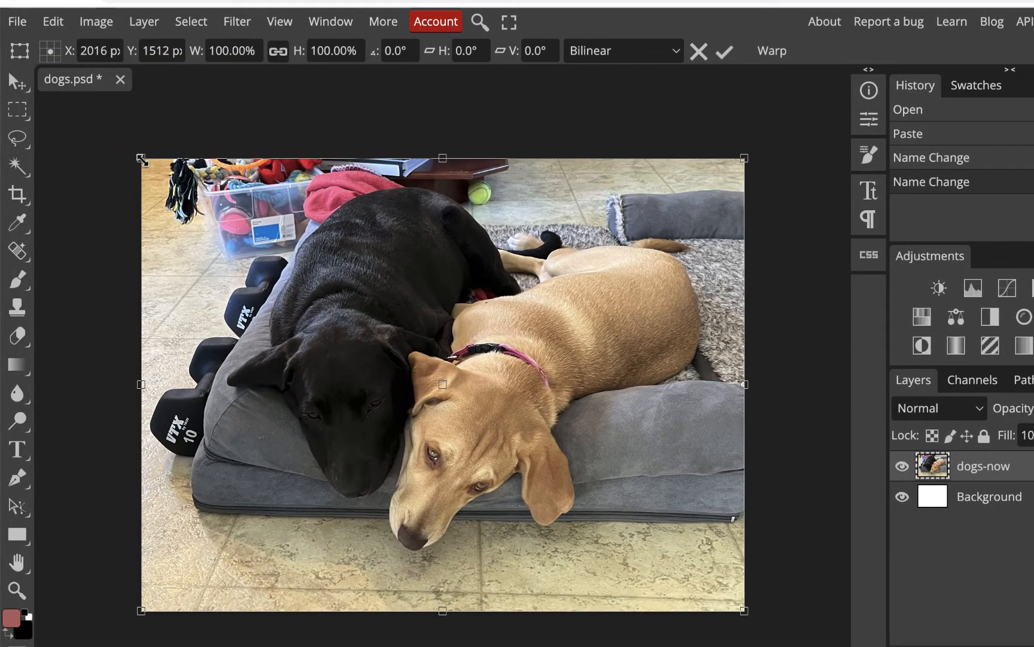
drag(142, 159, 66, 96)
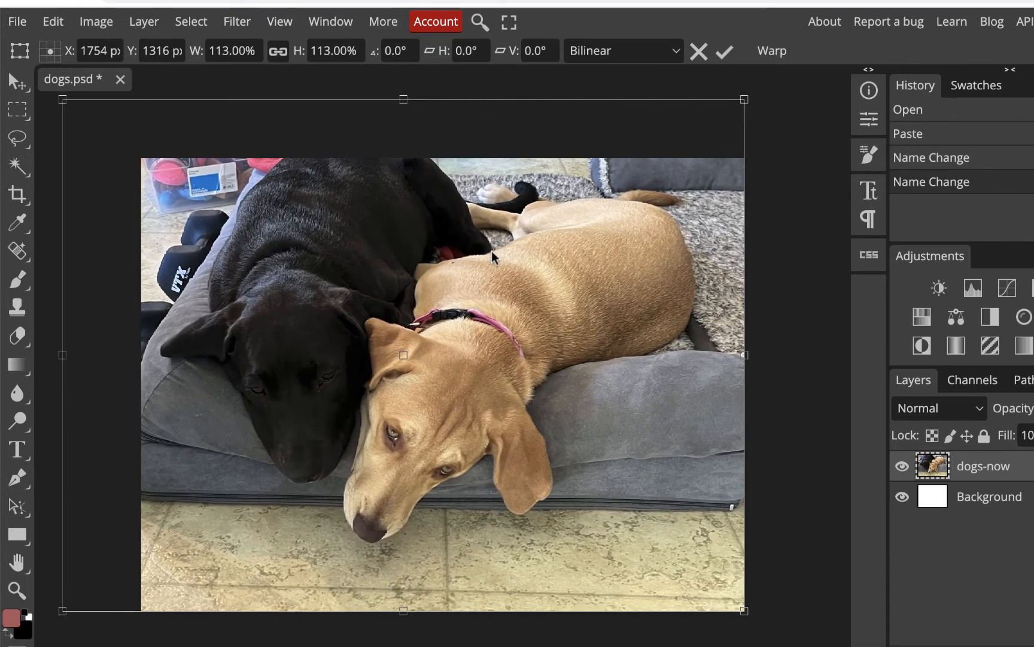
drag(489, 252, 517, 298)
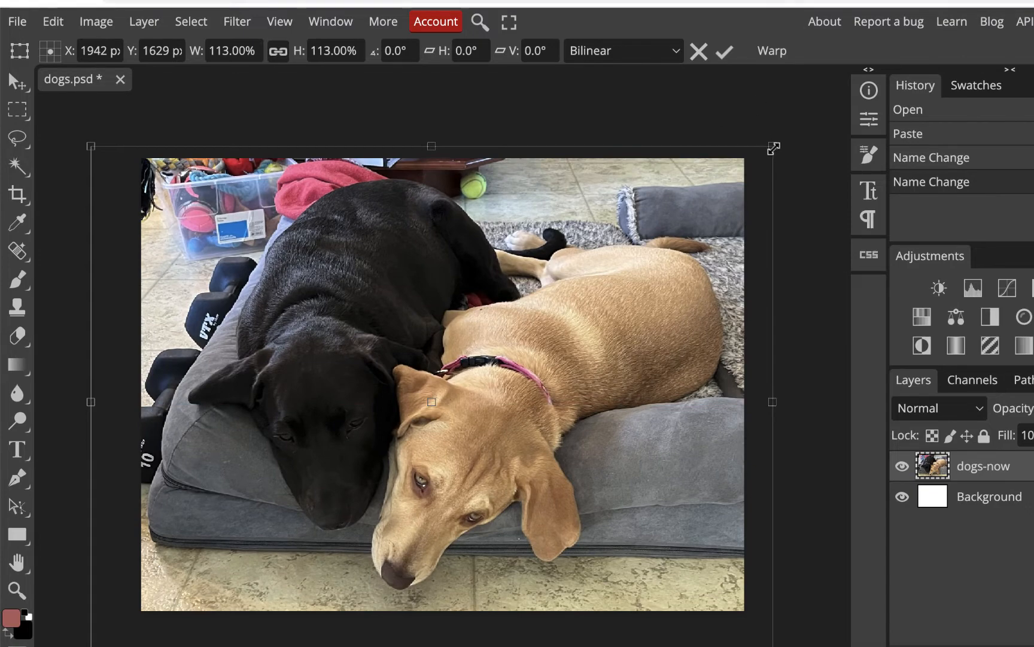
drag(773, 146, 802, 116)
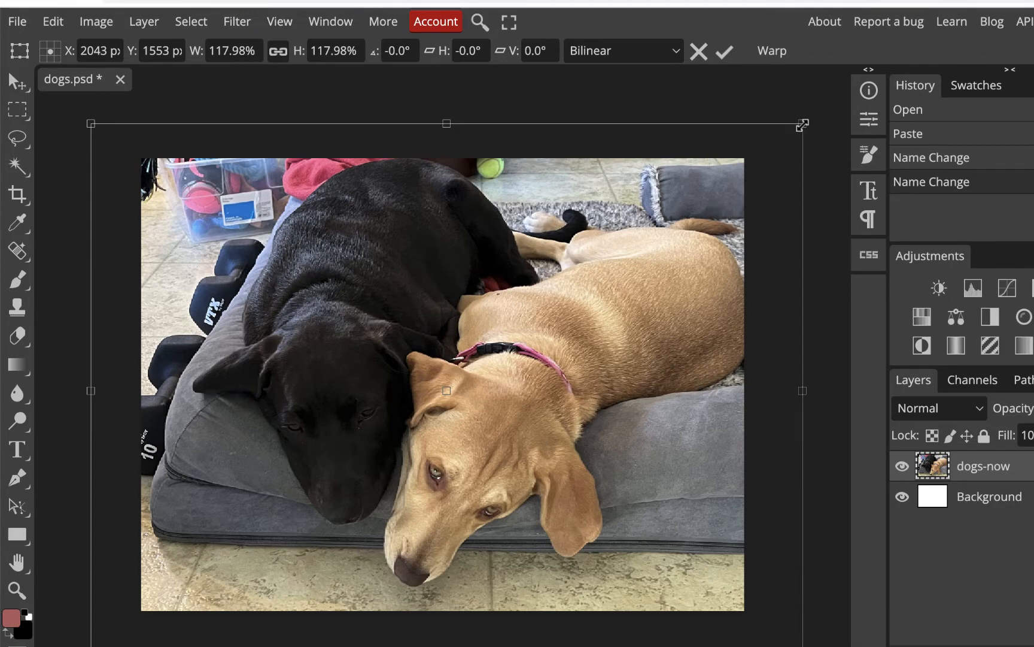
drag(802, 124, 772, 139)
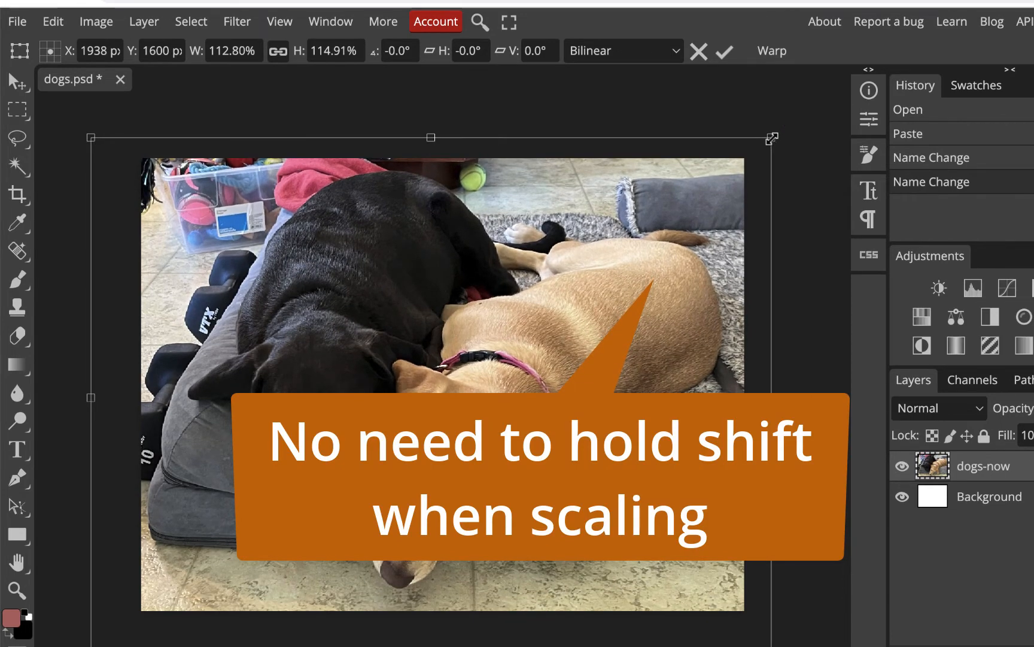
key(Escape)
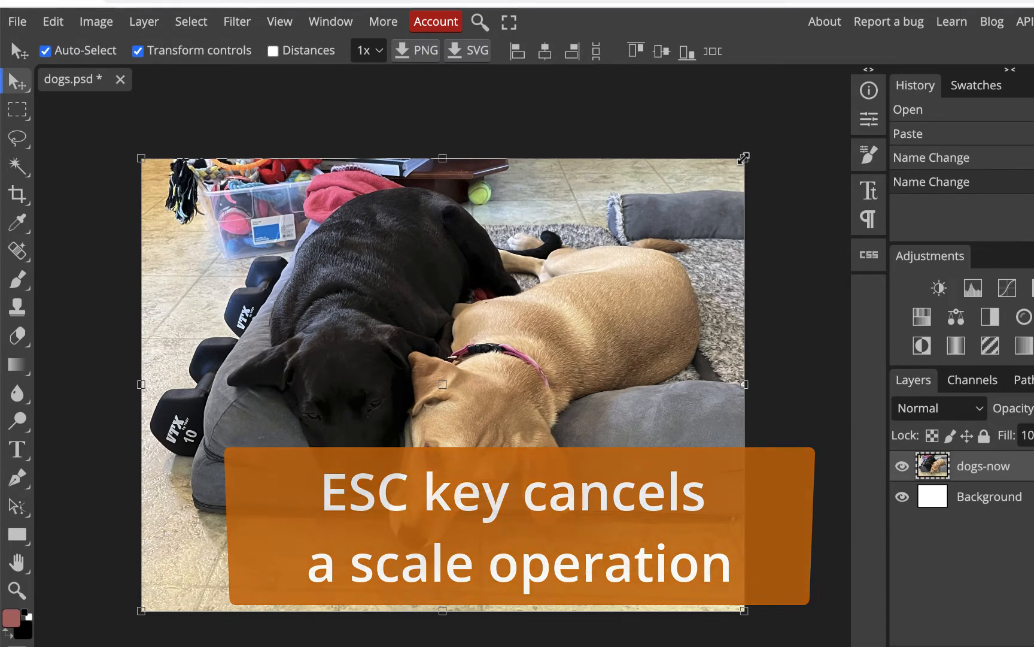
Scale the dogs-now layer to about 114%, position it at about X 2048 px, Y 1628 px, and apply the transform
drag(744, 159, 821, 88)
drag(649, 257, 618, 291)
drag(781, 142, 793, 138)
drag(667, 283, 666, 286)
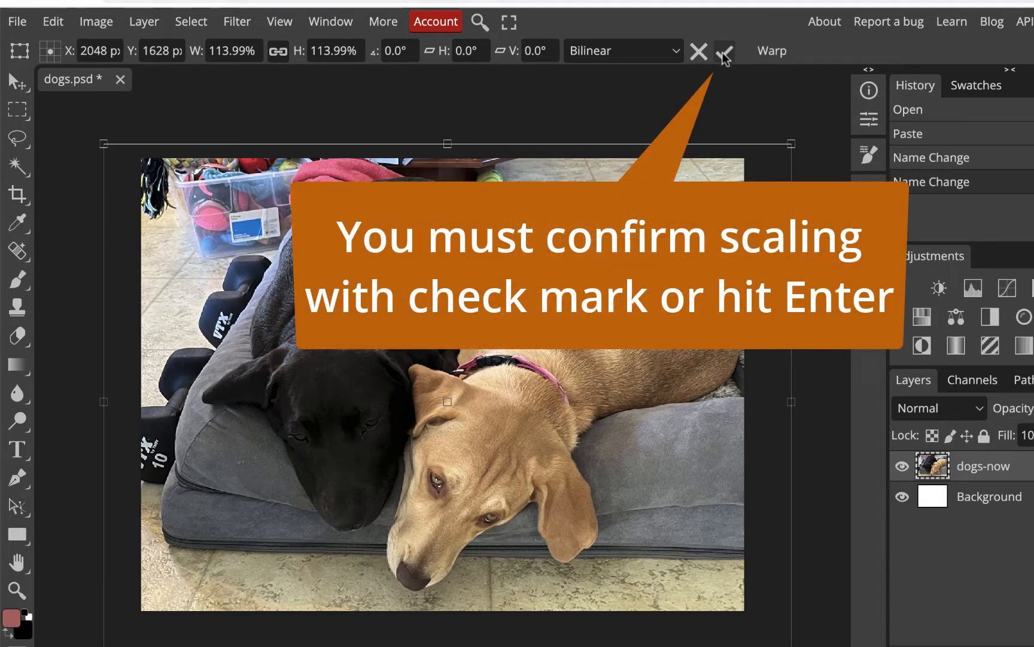
click(725, 54)
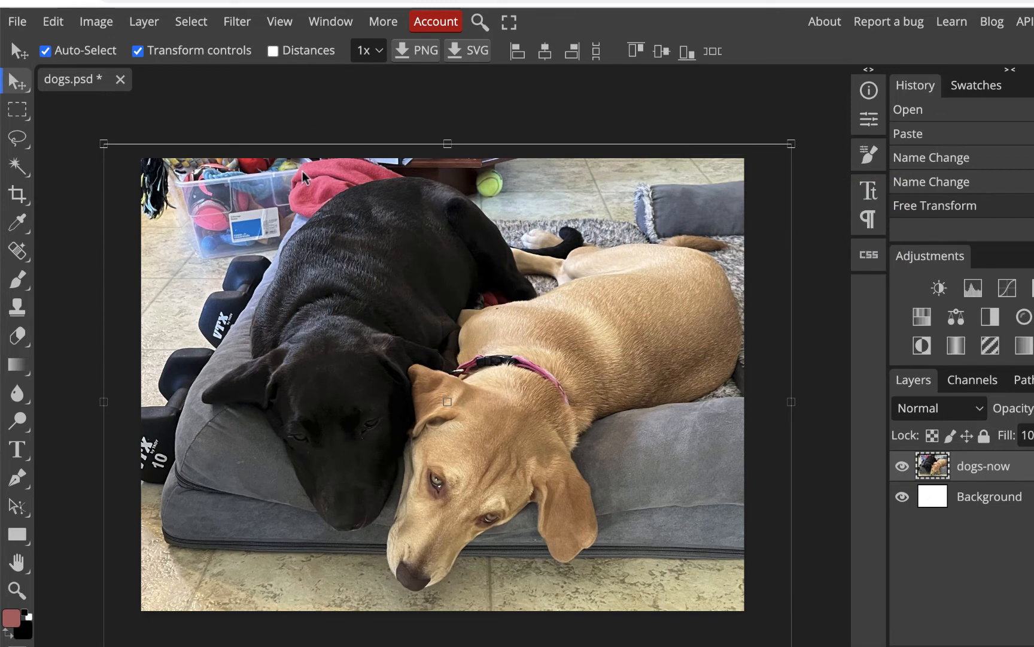
Turn off the Move tool's transform controls, switch to Google Photos, and copy the photo of both puppies on the pink blanket
click(138, 51)
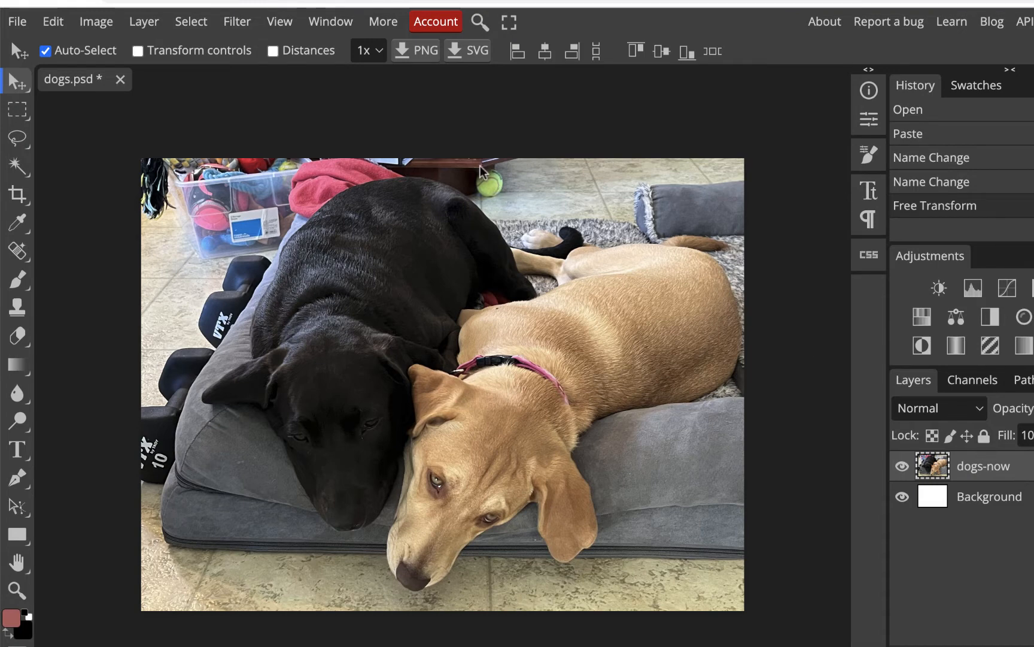
mouse_move(305, 54)
click(219, 28)
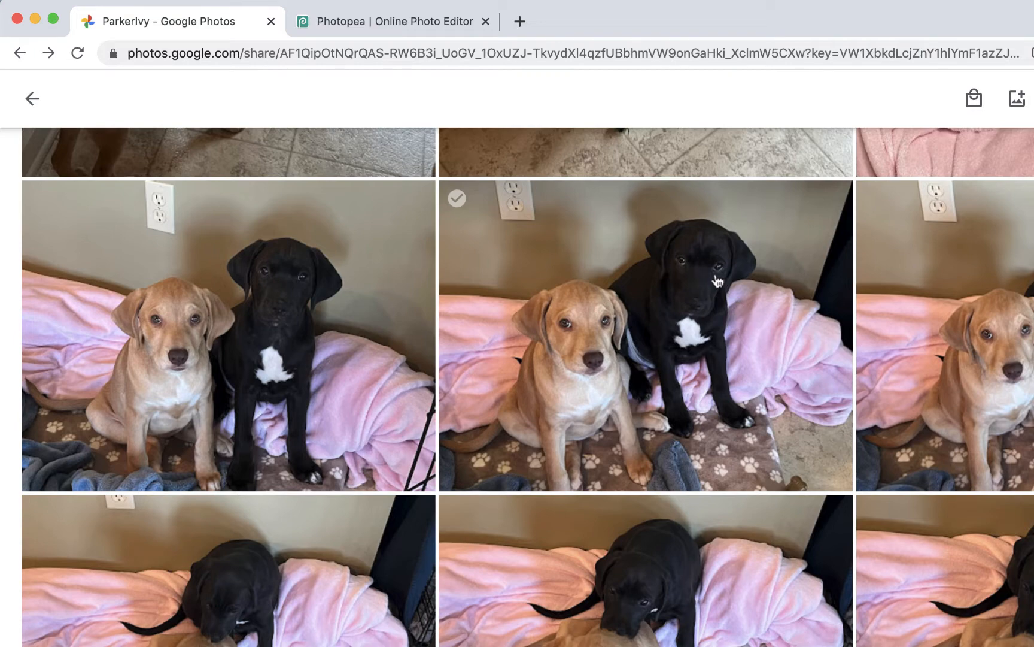
click(674, 311)
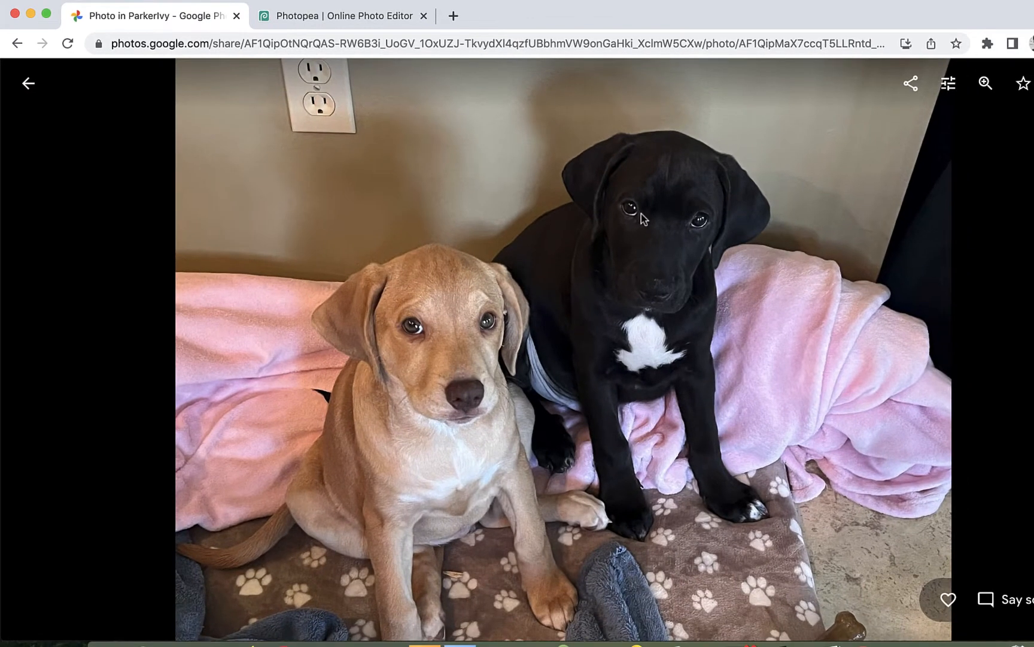
right_click(642, 214)
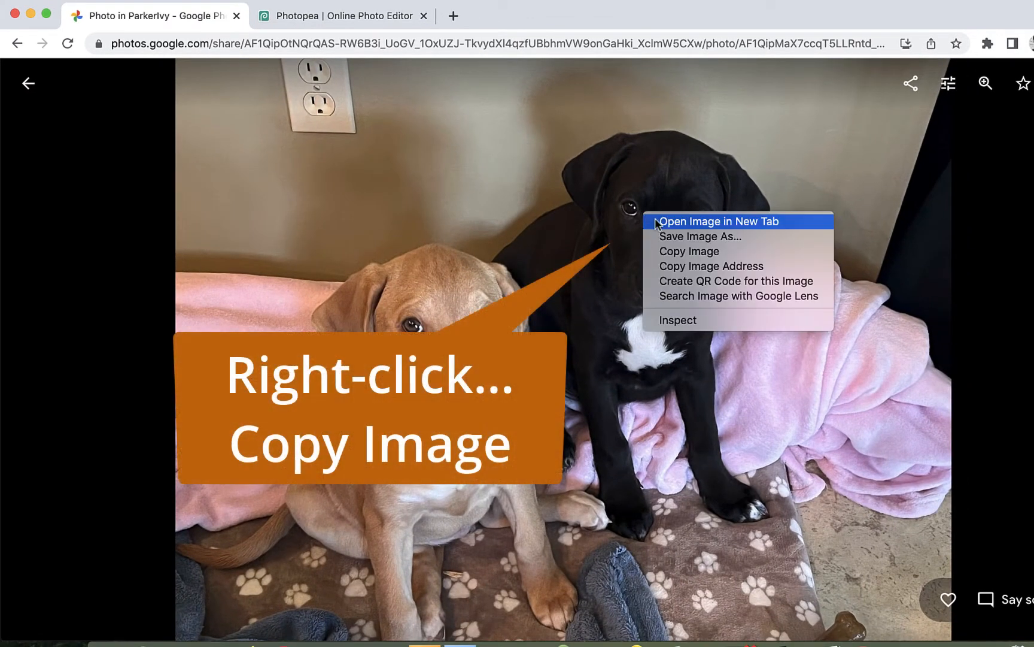
click(665, 252)
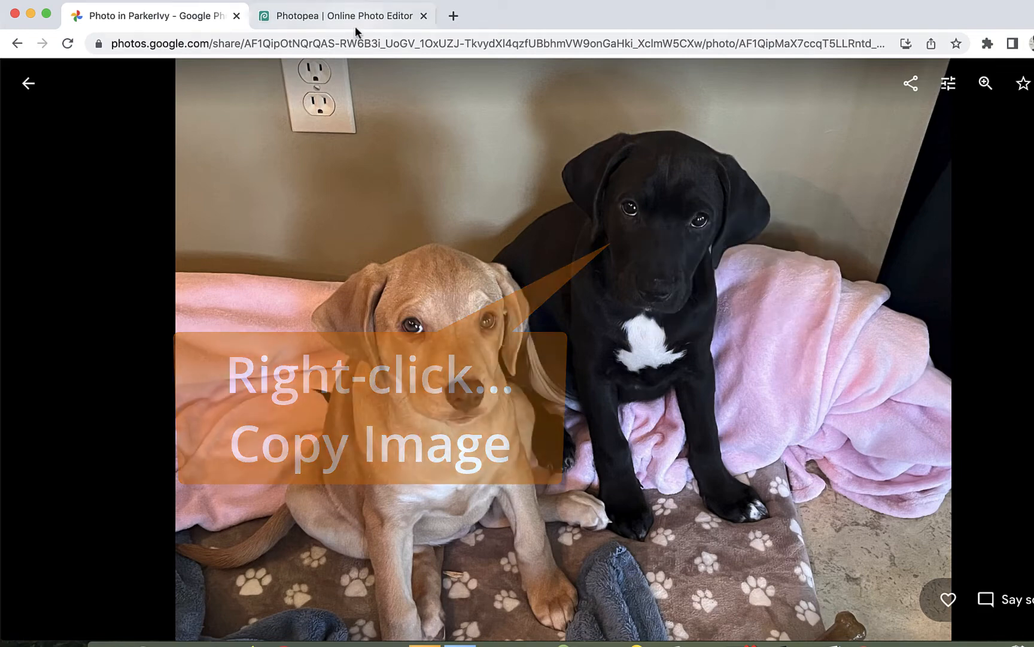
Switch back to Photopea, paste the copied puppy photo into dogs.psd as a new layer, and enable transform controls
click(359, 17)
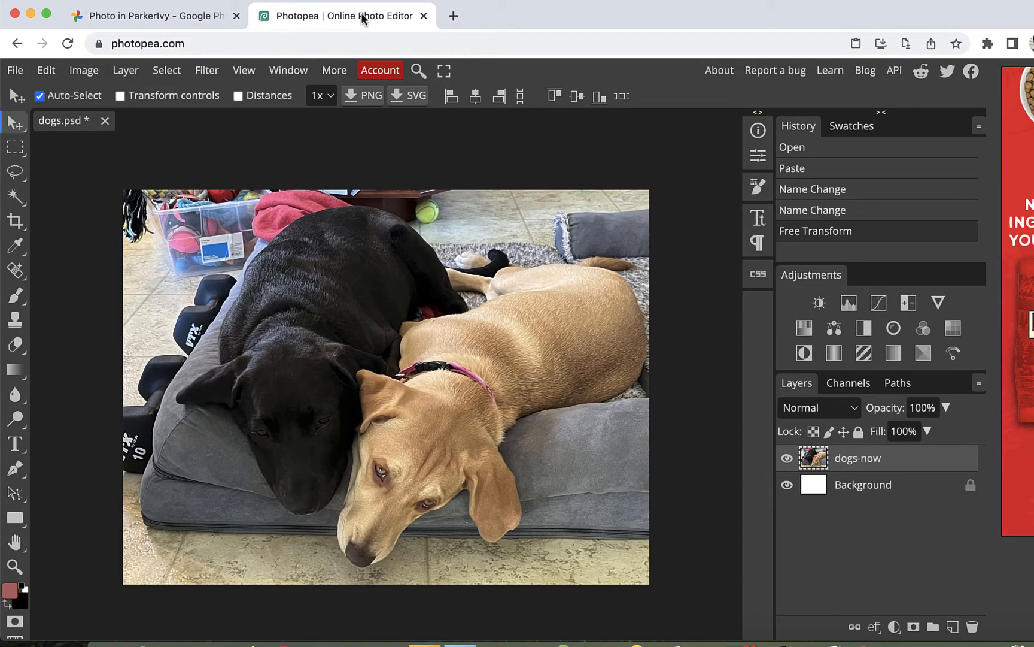
key(super+v)
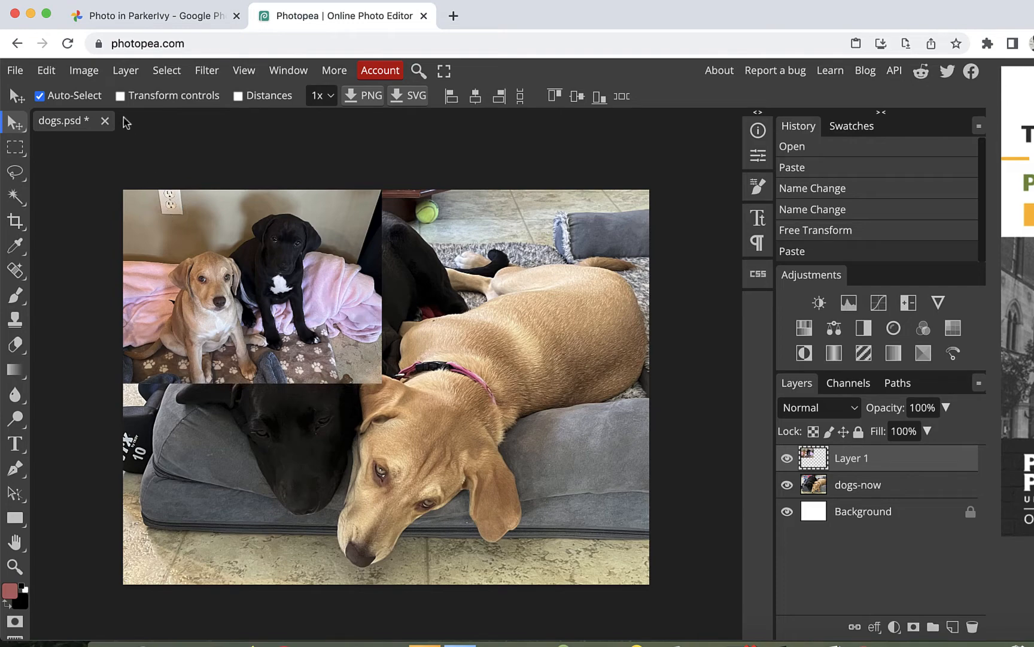
click(122, 96)
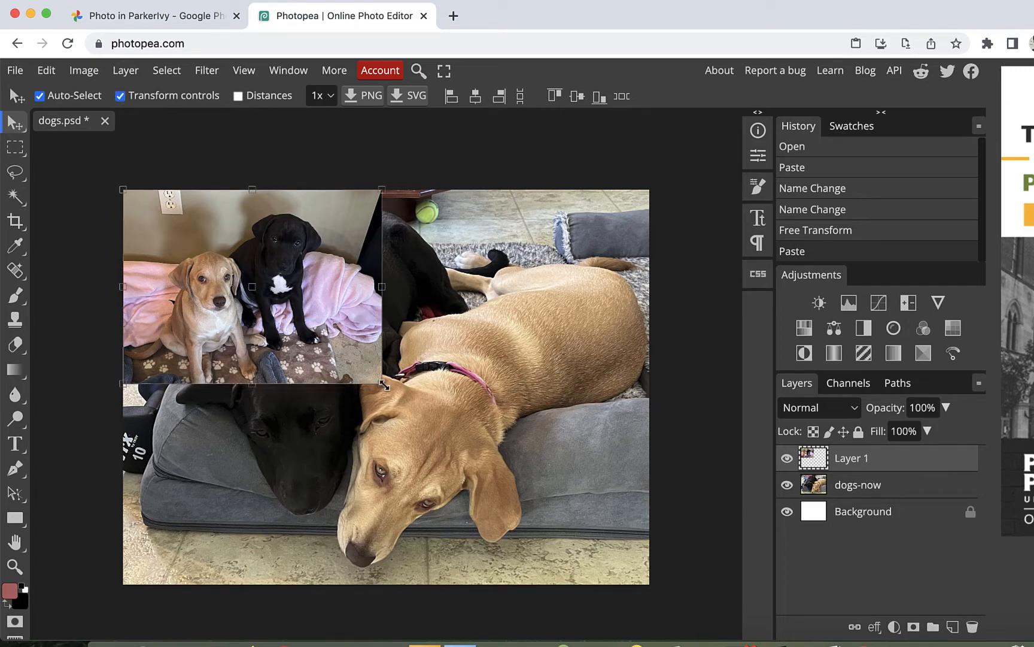
Scale the pasted puppy photo to about 224%, apply it at about X 2112 px, Y 1361 px, and turn off transform controls
drag(380, 382, 658, 607)
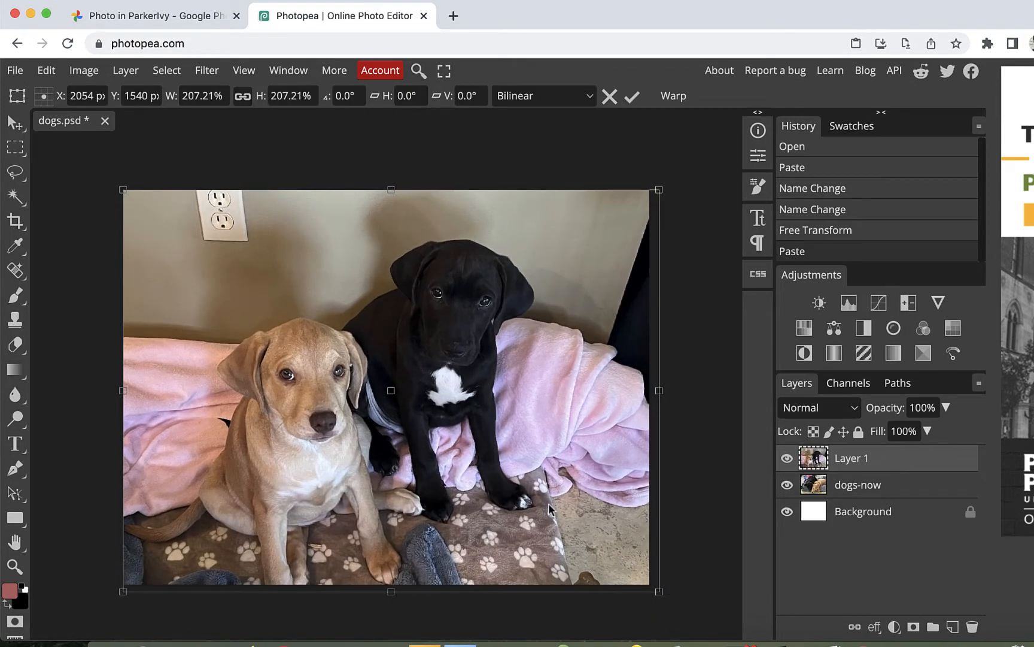
drag(549, 510, 550, 502)
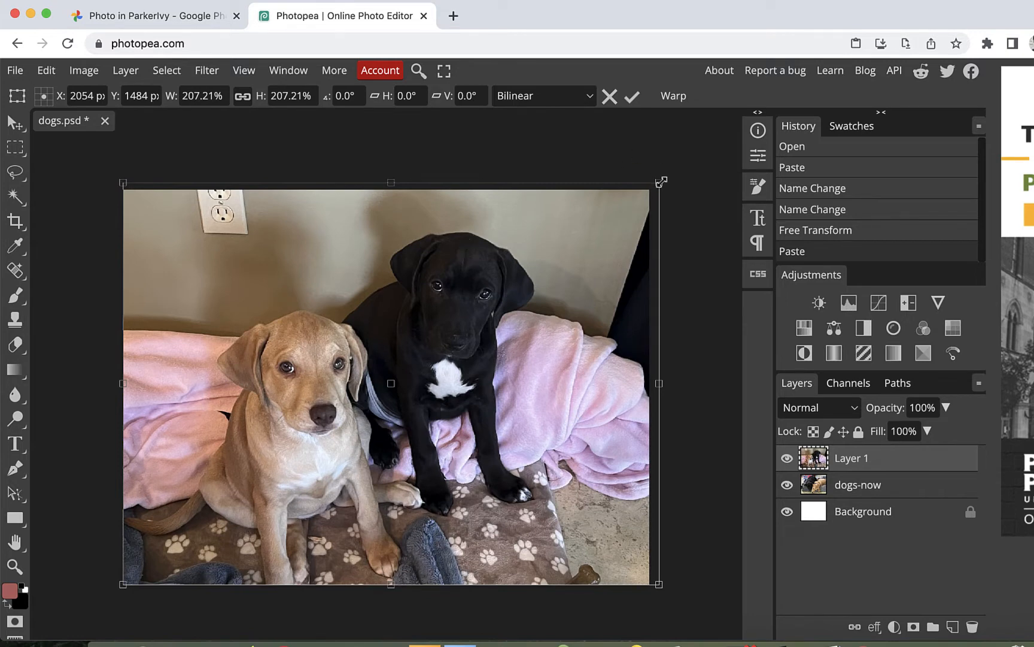
drag(661, 182, 704, 139)
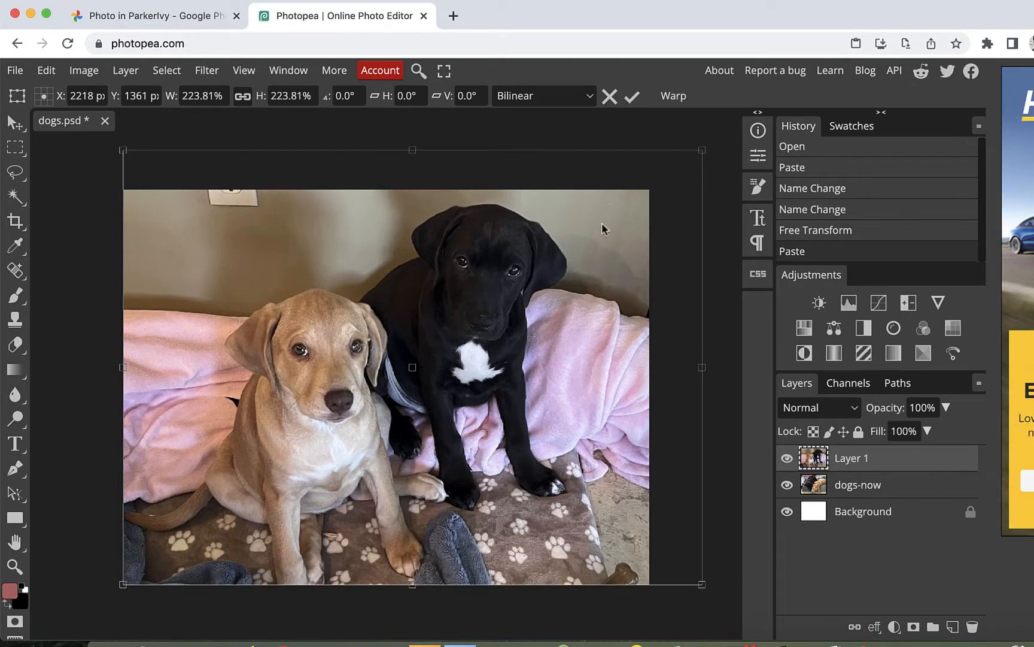
drag(584, 269, 571, 268)
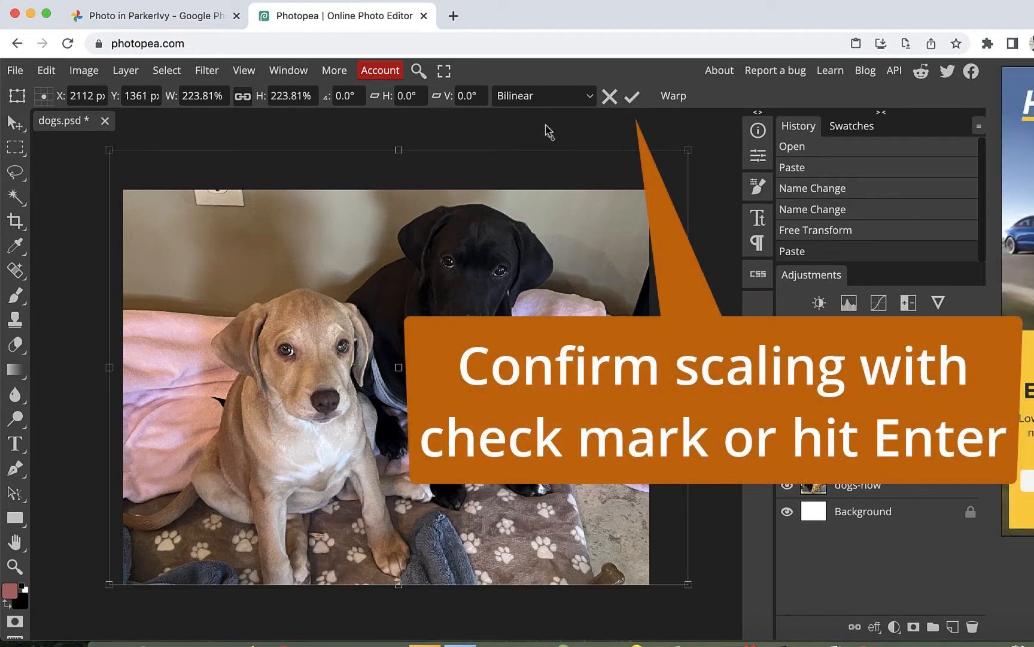
key(Return)
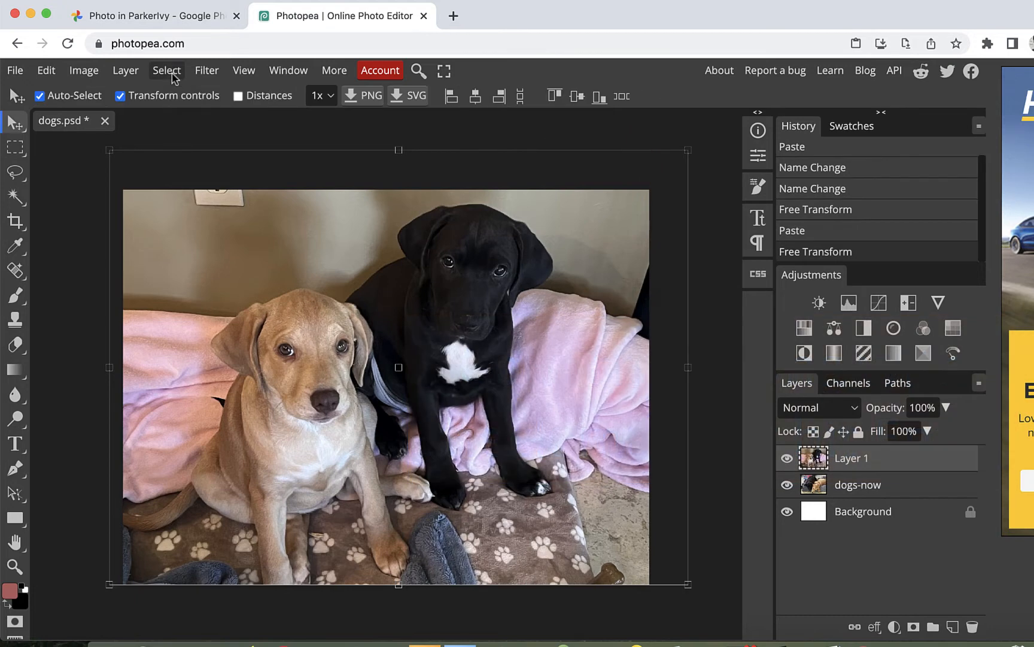
click(120, 97)
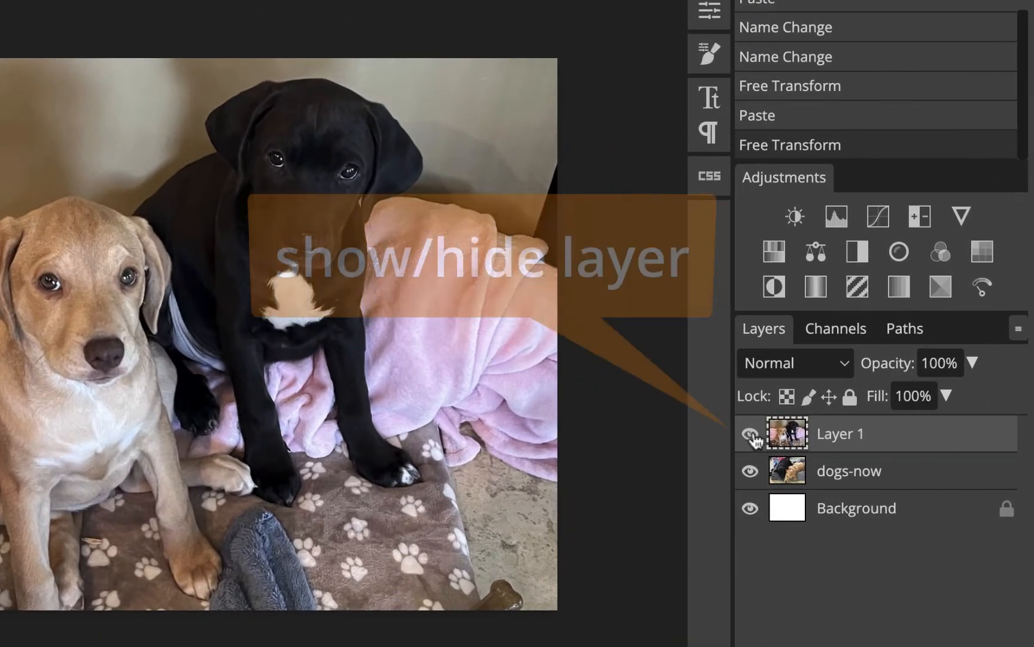
Hide and show the pasted puppy photo layer again, and rename it as dogs-then
click(750, 434)
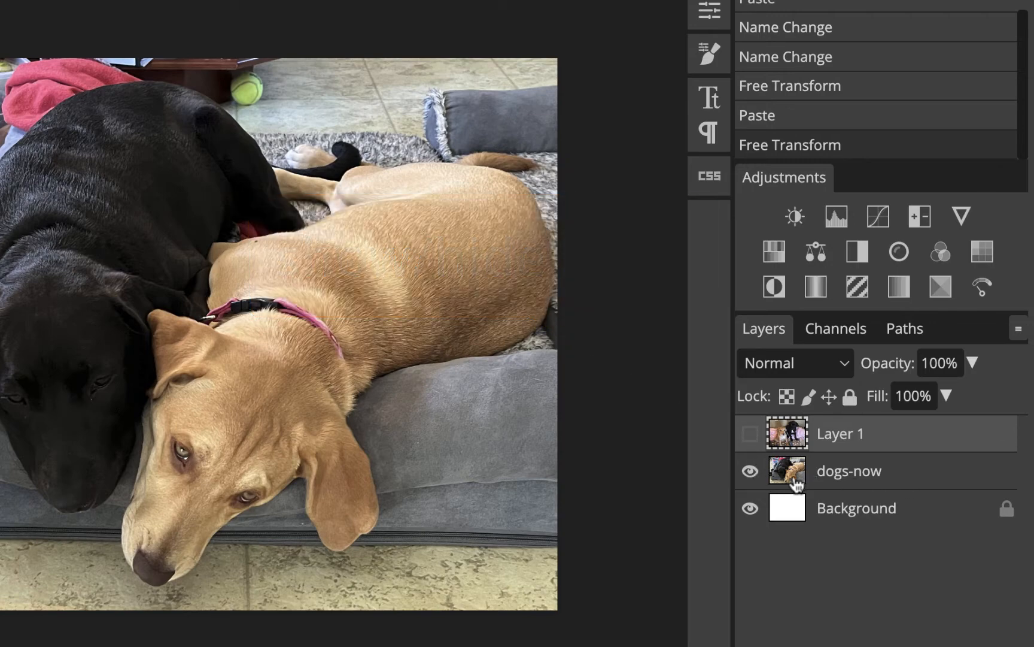
click(751, 433)
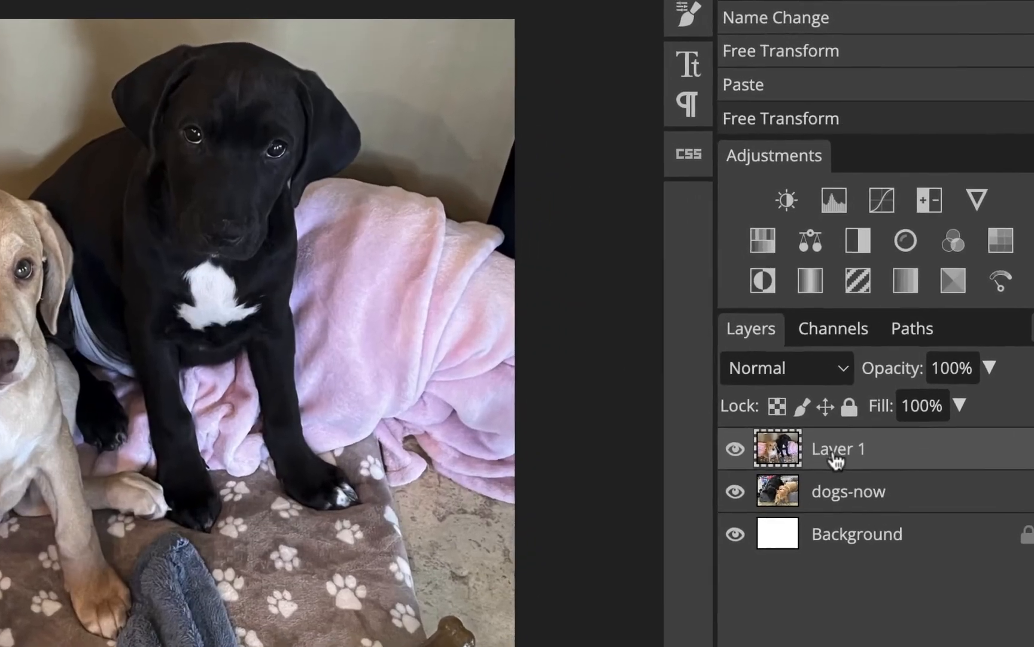
double_click(841, 434)
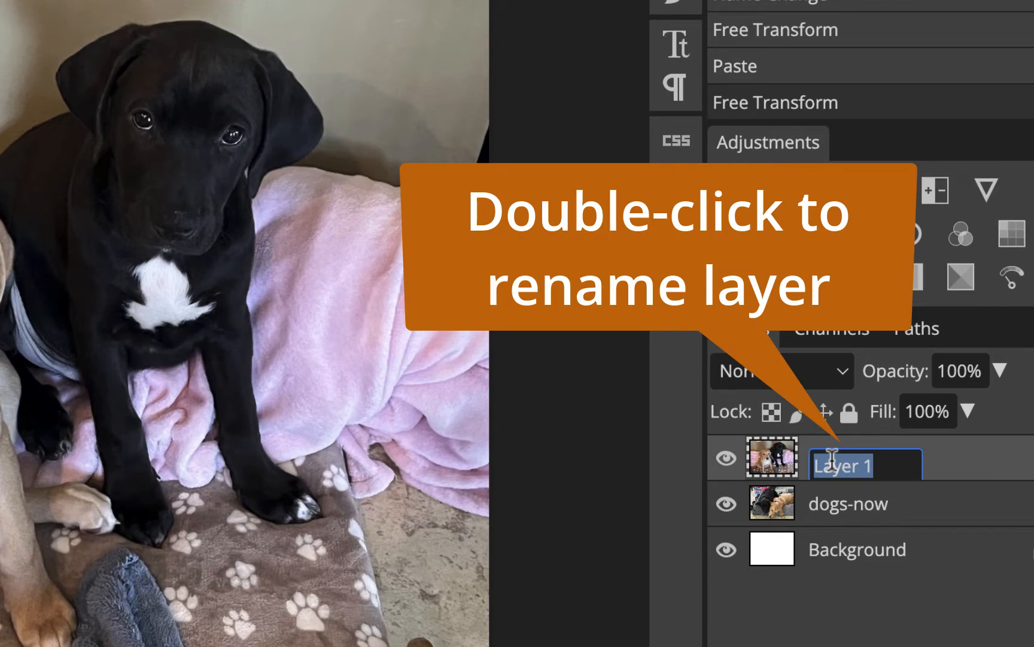
text(dogs-then)
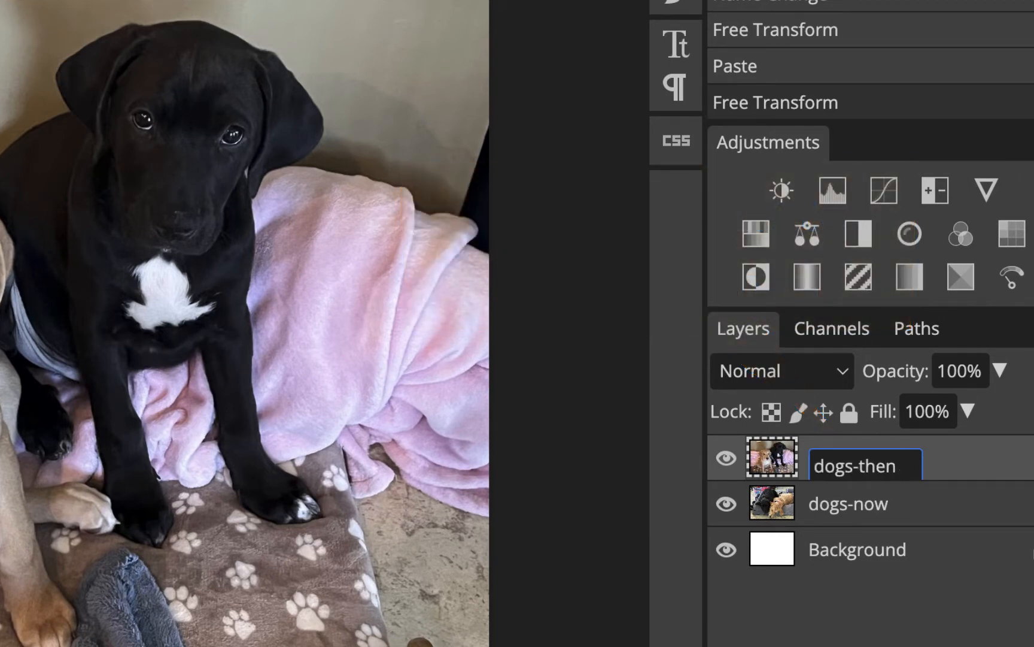
key(Return)
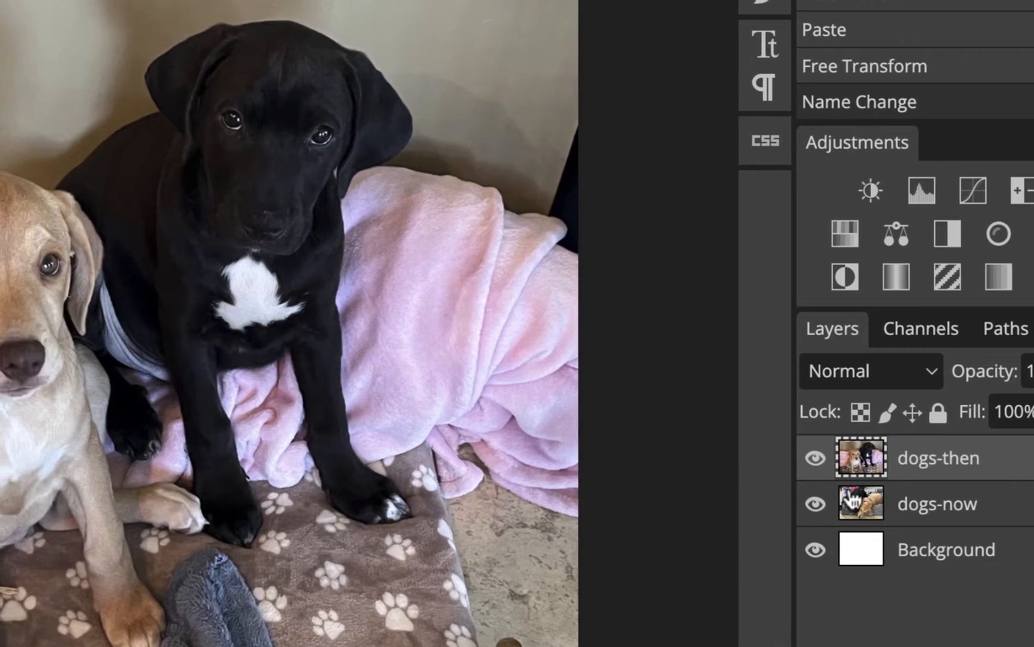
Hide the dogs-then layer, select dogs-now beneath it, and show dogs-then again
click(815, 458)
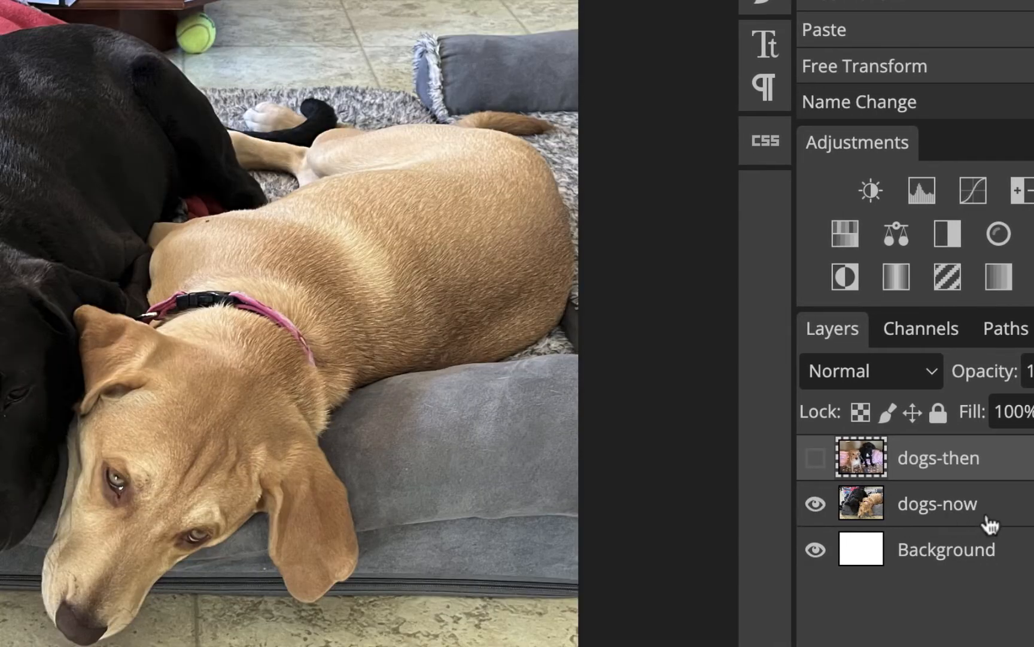
click(995, 520)
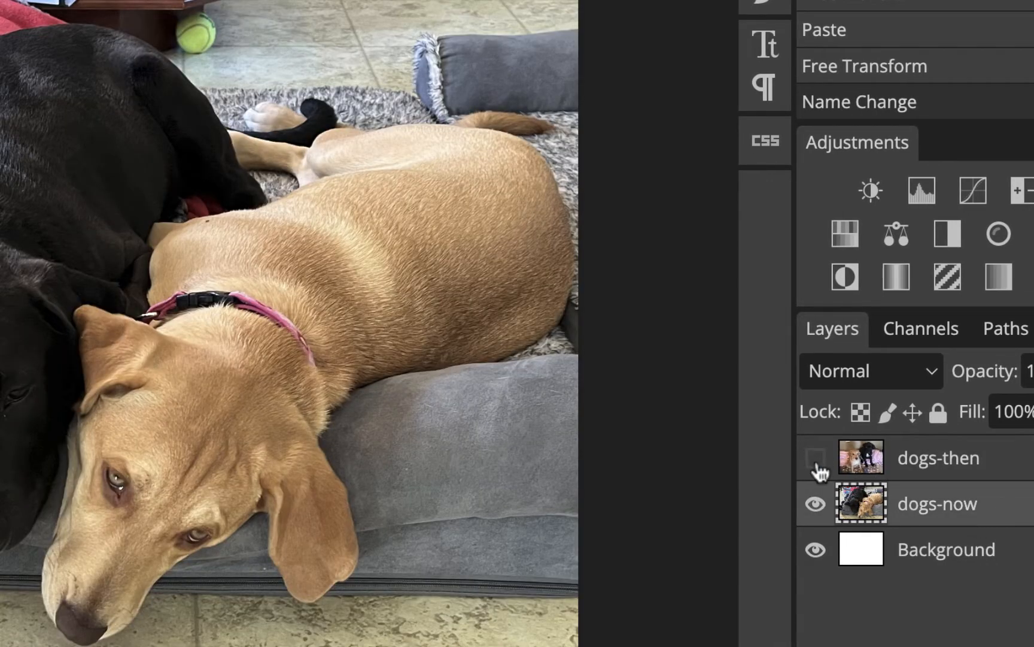
click(816, 458)
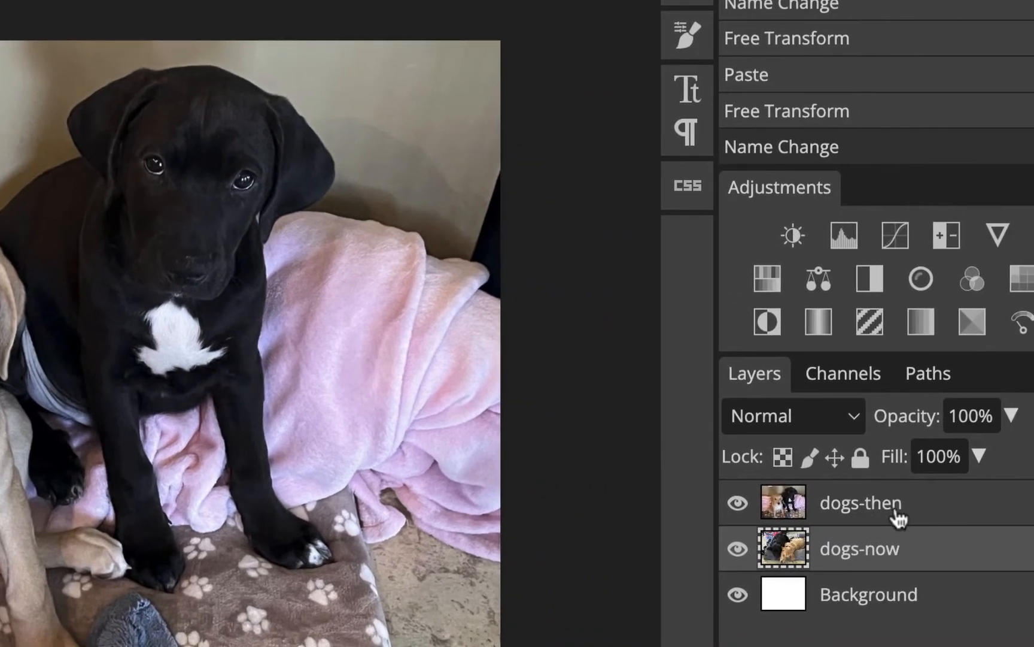
Select the dogs-then layer, open the Shadows/Highlights adjustment for it, and move the dialog clear of the dogs
click(898, 518)
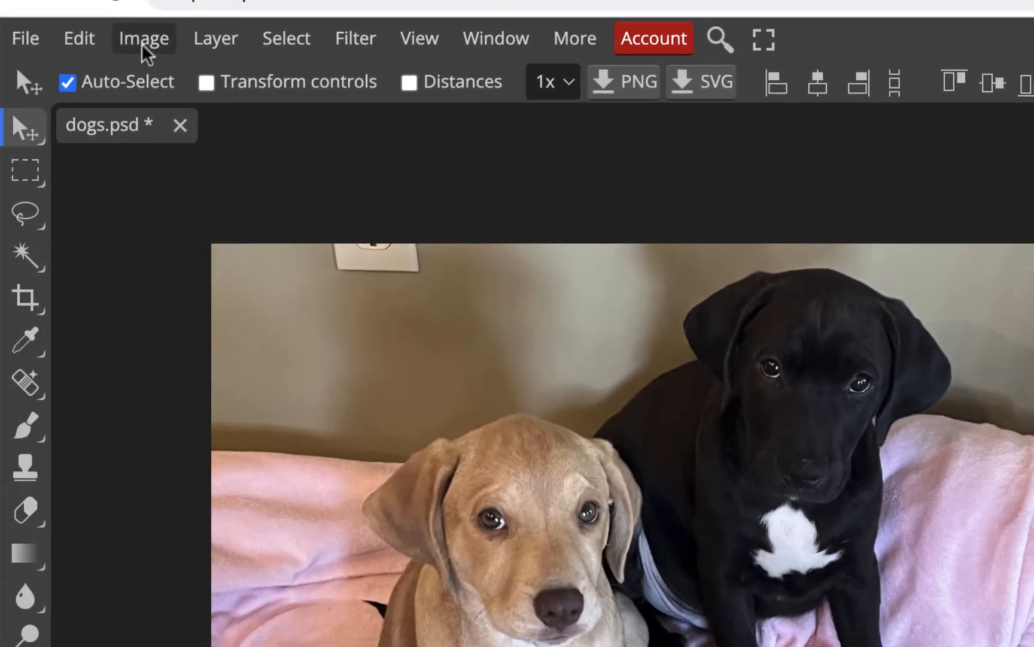
click(111, 30)
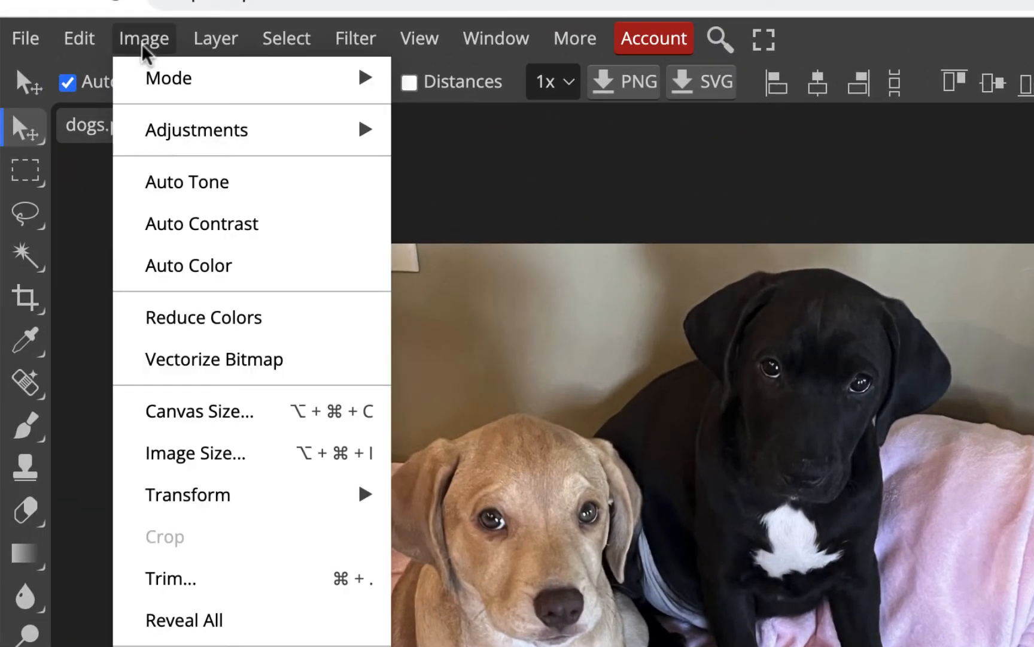
mouse_move(159, 134)
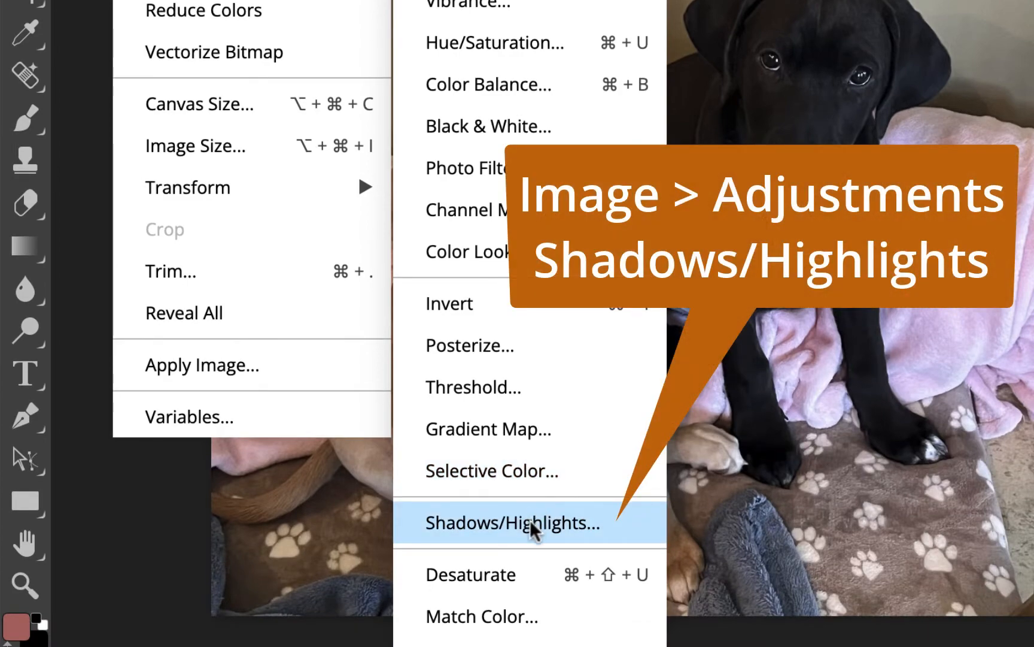
click(531, 520)
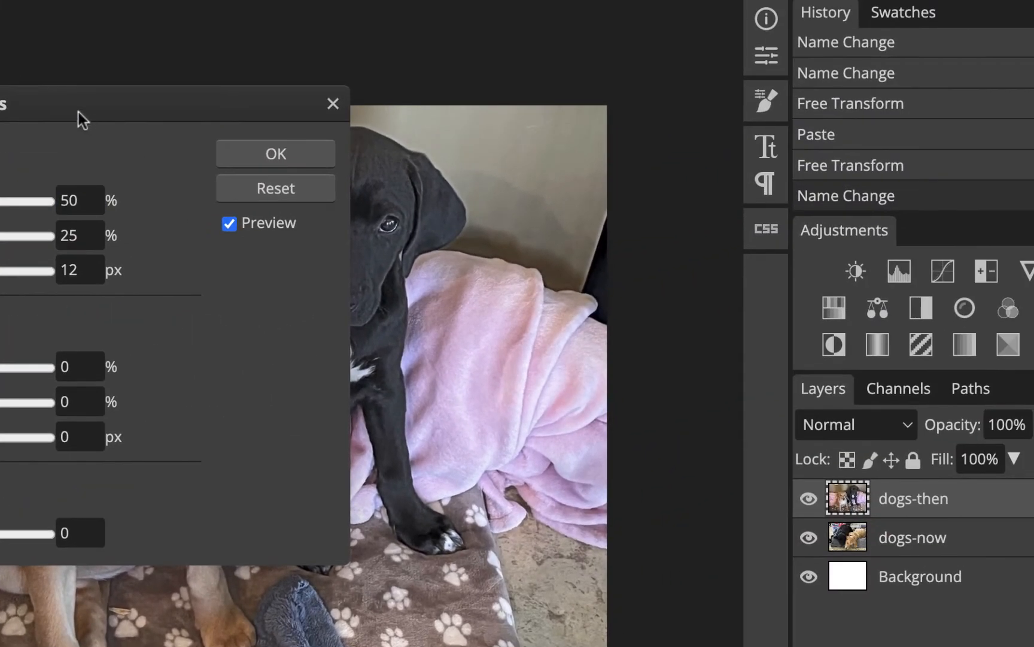
drag(282, 20, 1033, 0)
drag(795, 75, 775, 69)
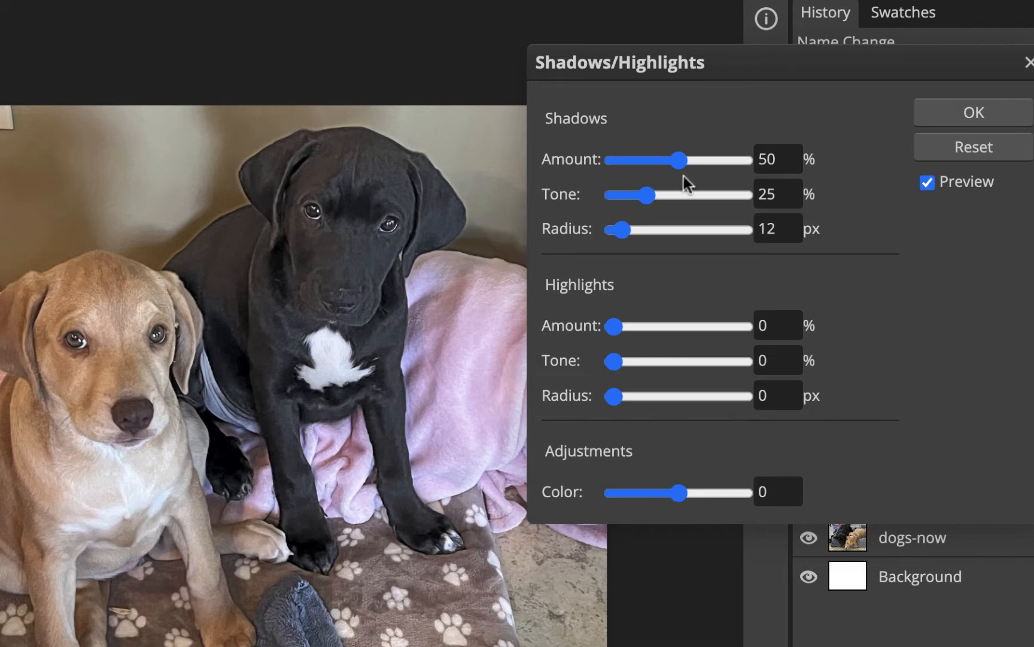
Toggle the adjustment preview to compare the photo with and without the default shadow settings
click(930, 183)
click(930, 184)
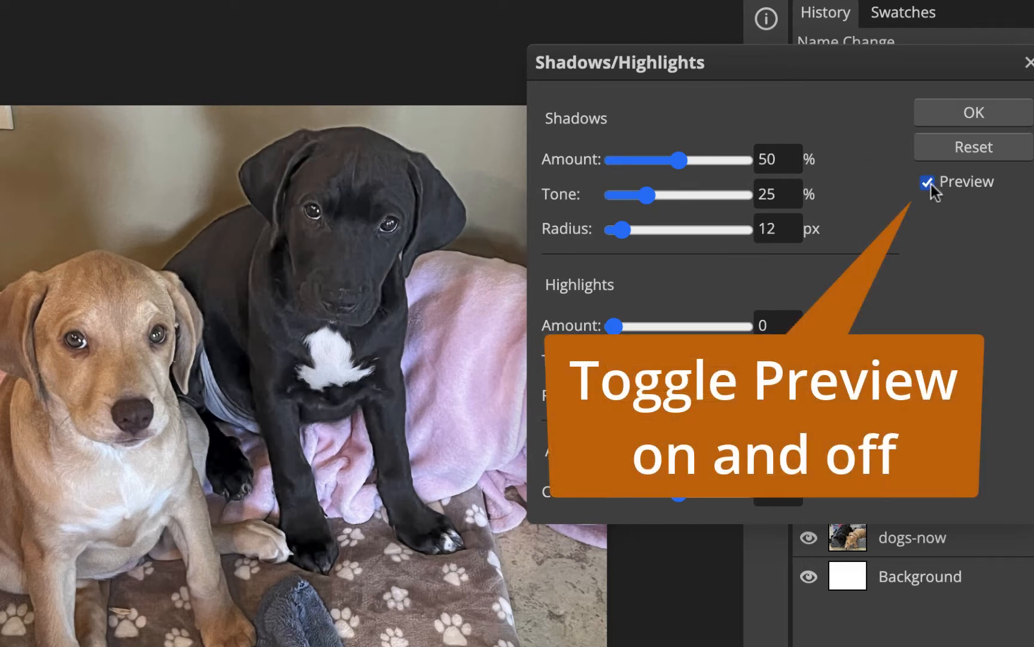
click(928, 183)
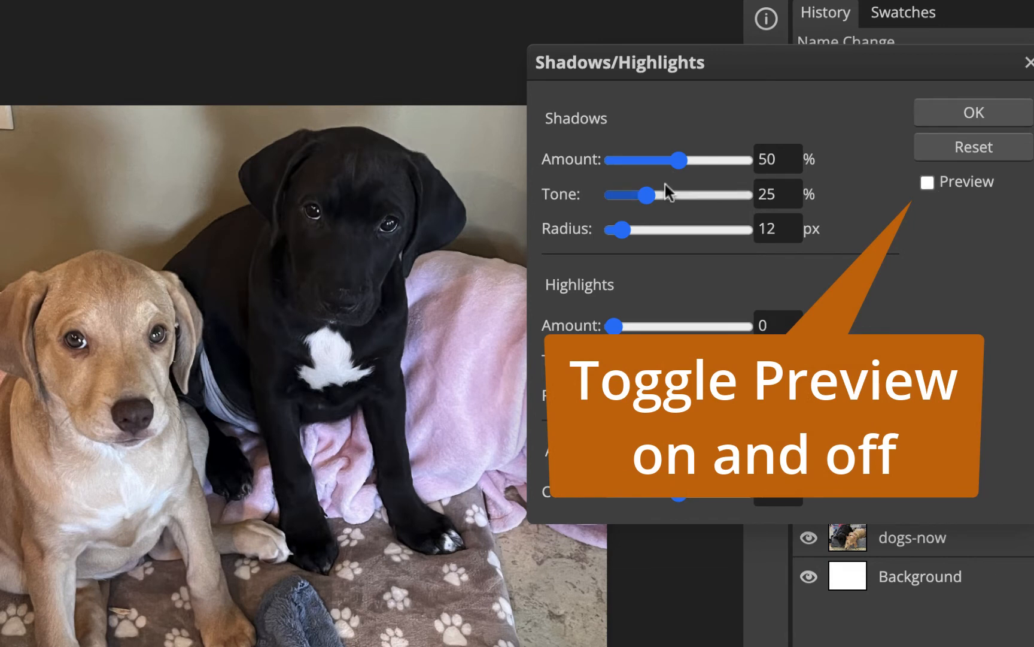
Try a Shadows amount of 20% and toggle the preview to compare its effect on the dogs
click(771, 158)
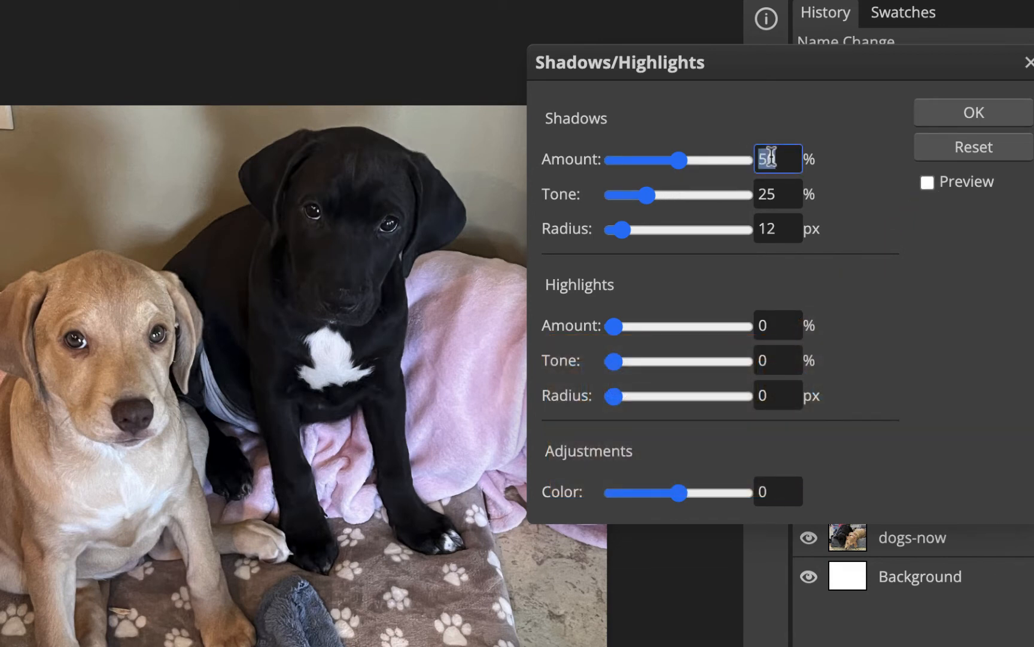
text(20)
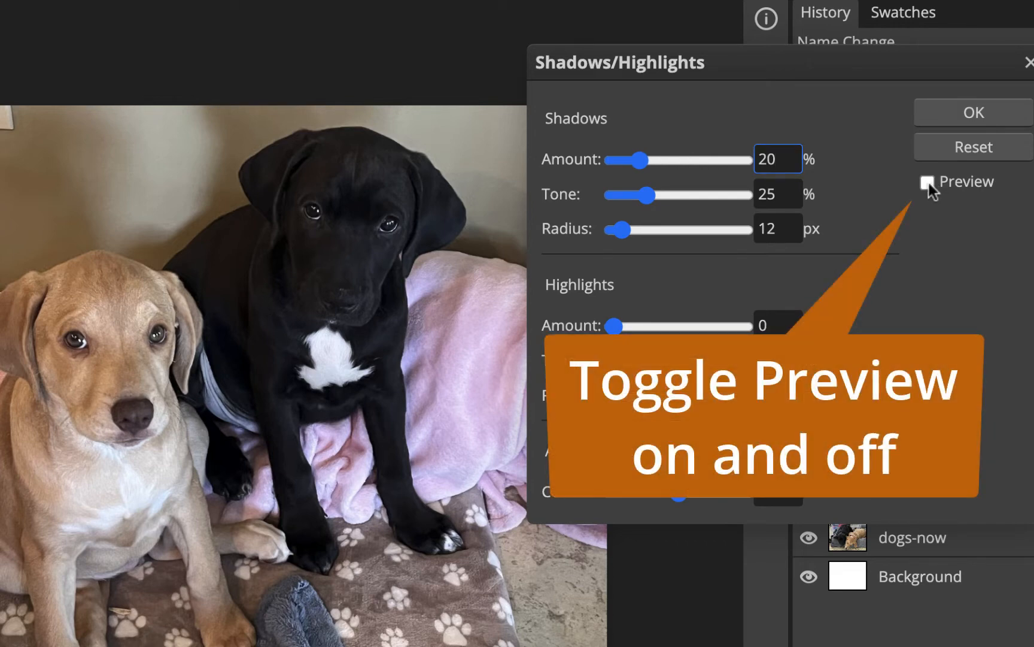
click(927, 182)
click(928, 182)
click(927, 182)
click(928, 182)
Set the Shadows amount to 15%, compare the photo with and without the adjustment, and leave the preview enabled
click(775, 152)
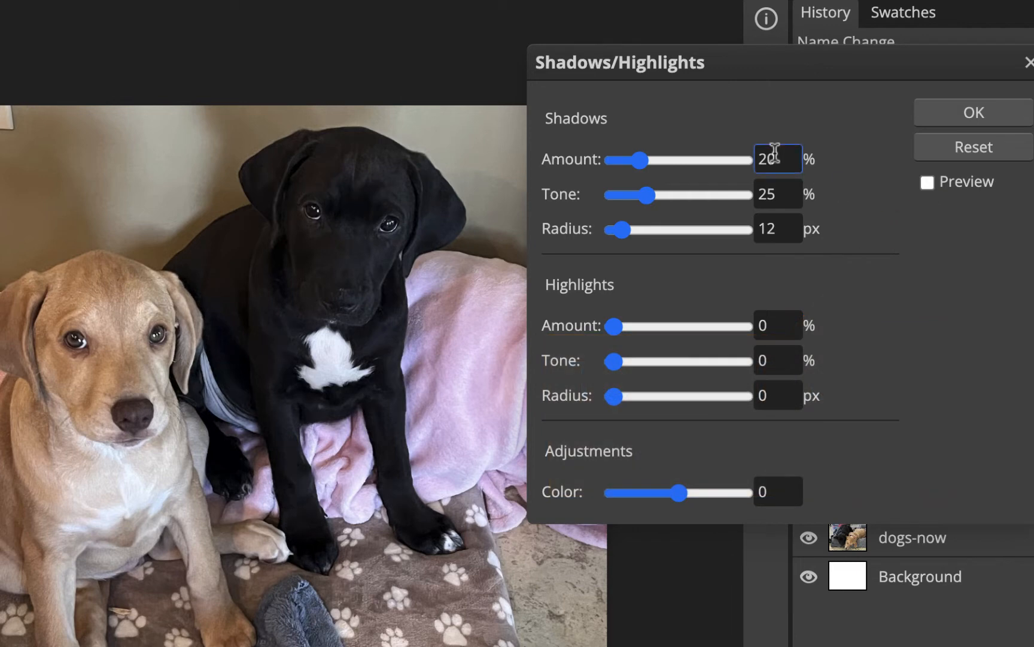
double_click(772, 154)
text(15)
click(929, 188)
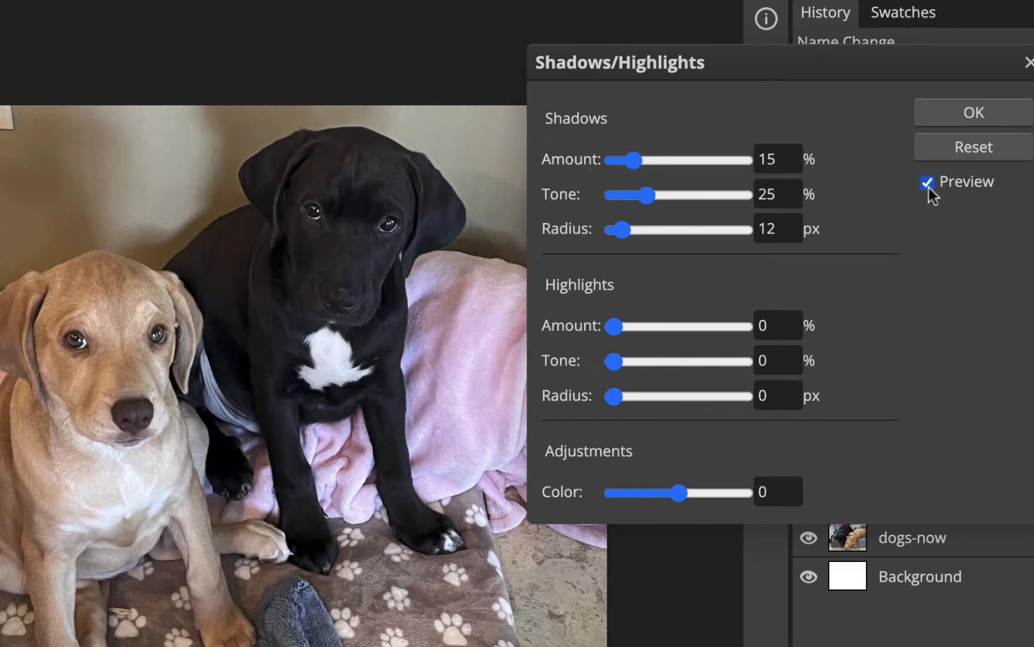
click(929, 187)
click(929, 188)
click(929, 187)
click(929, 187)
click(929, 187)
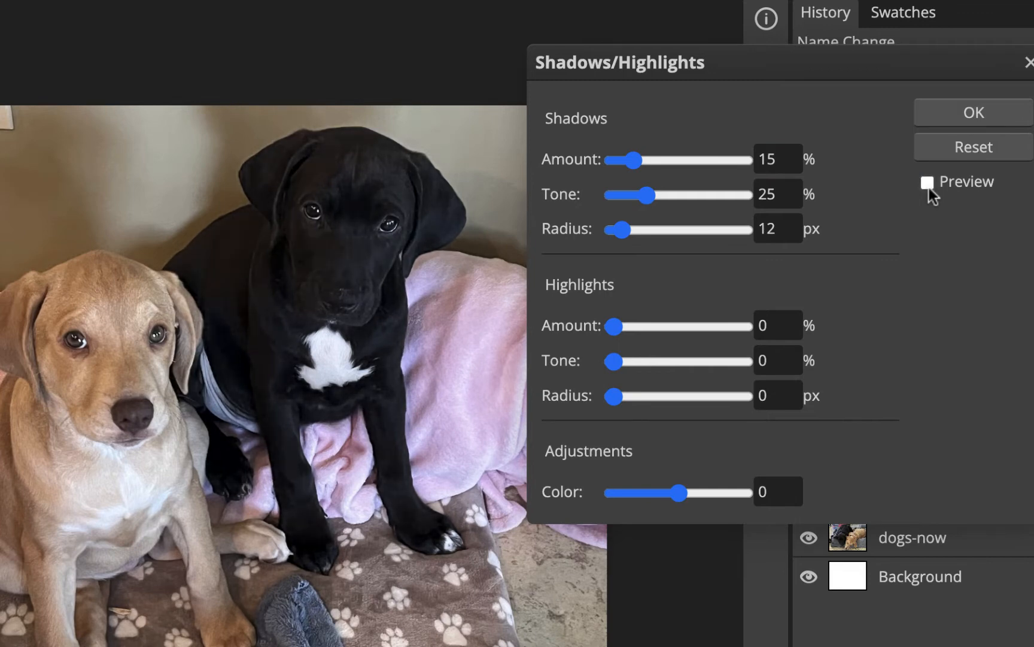
click(929, 187)
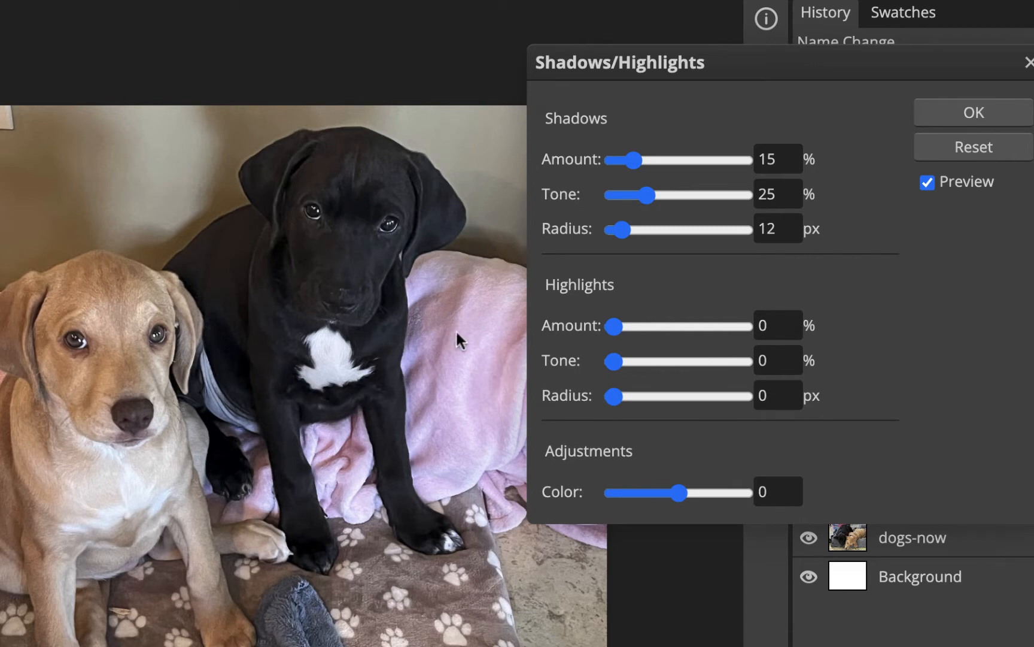
Apply the Shadows/Highlights adjustment to dogs-then, and select the dogs-now layer with dogs-then hidden
click(993, 113)
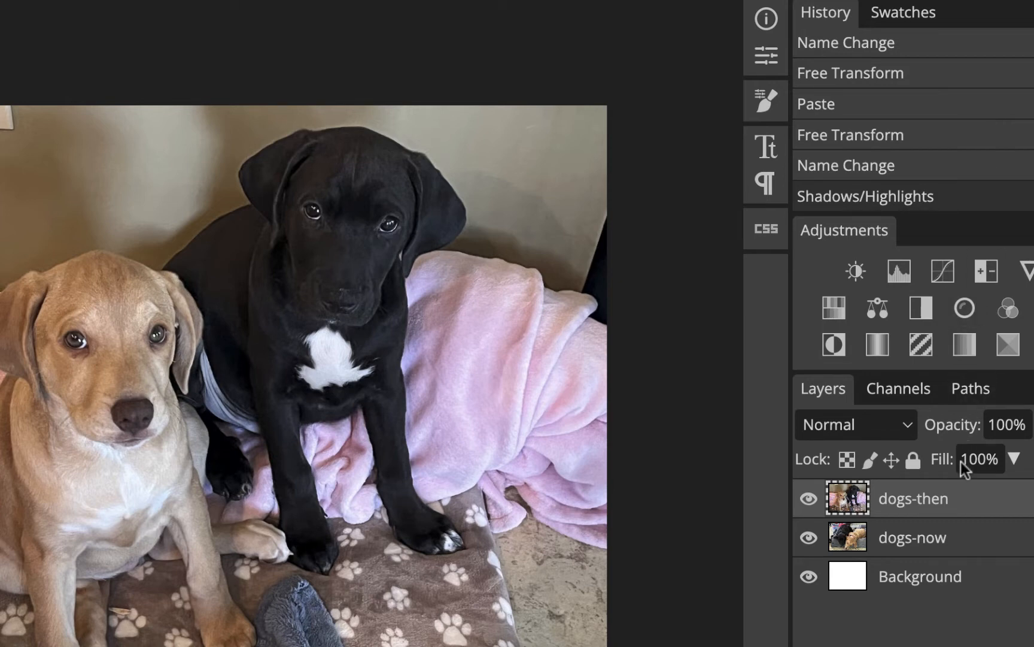
click(959, 546)
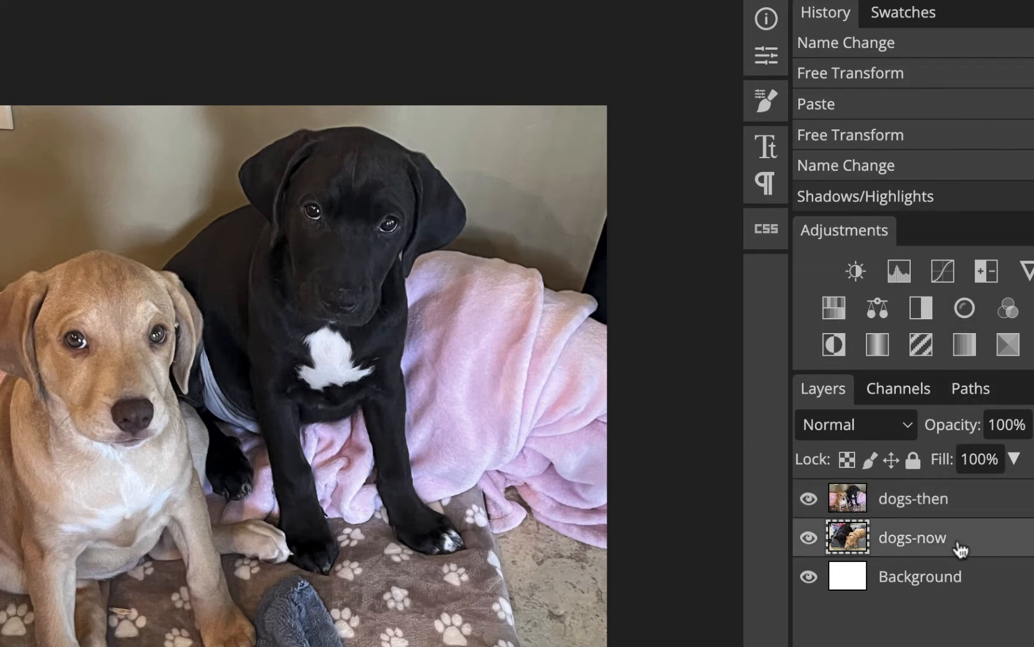
click(819, 502)
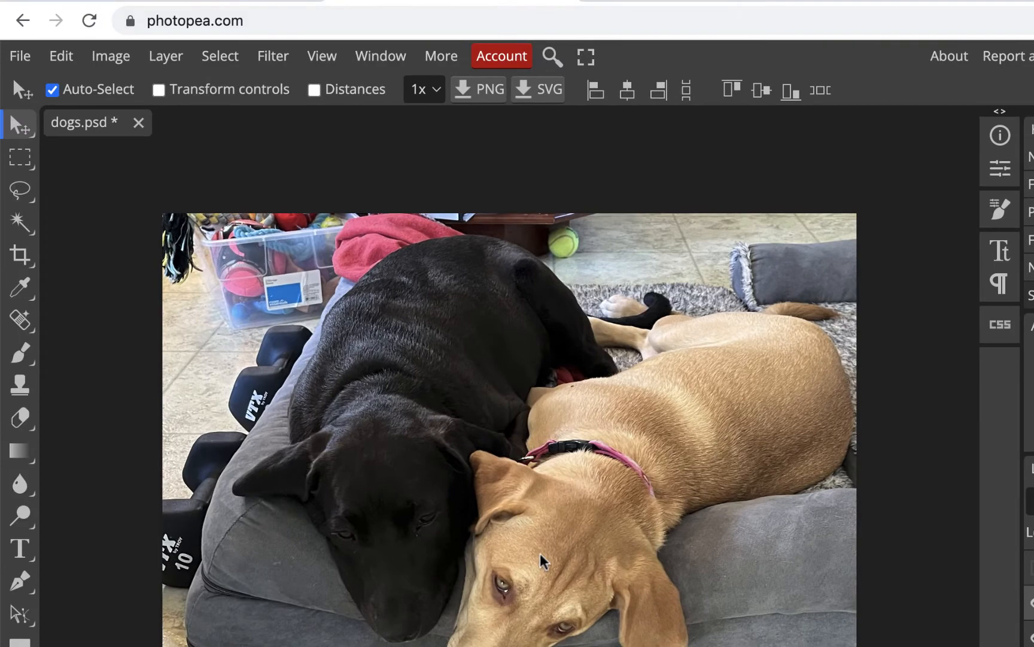
Open the Shadows/Highlights adjustment for the dogs-now layer and set the Shadows amount to 15%
click(125, 60)
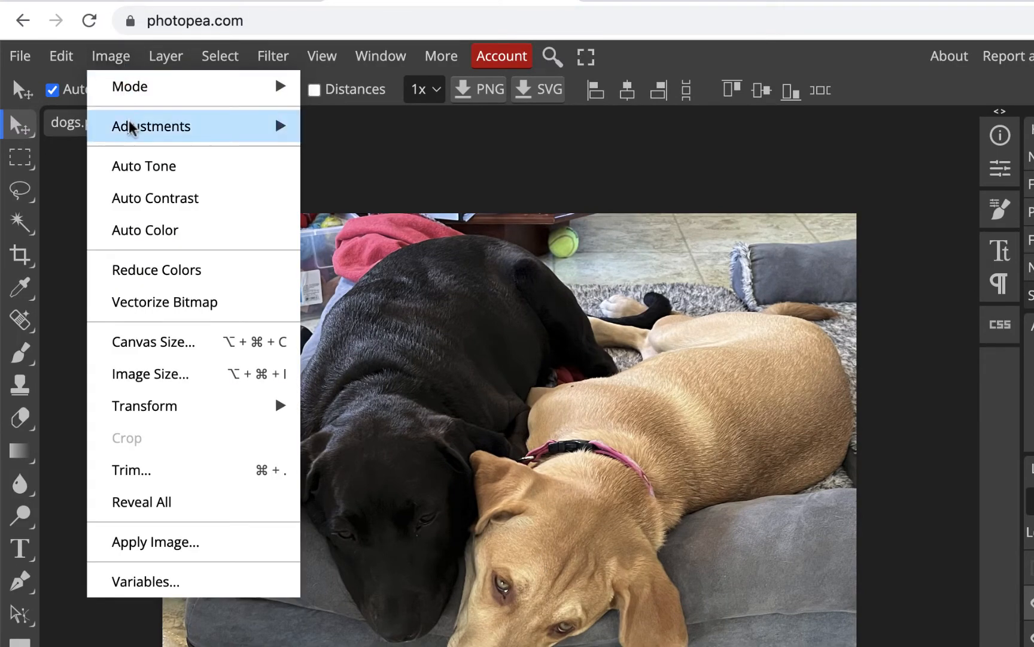
mouse_move(130, 127)
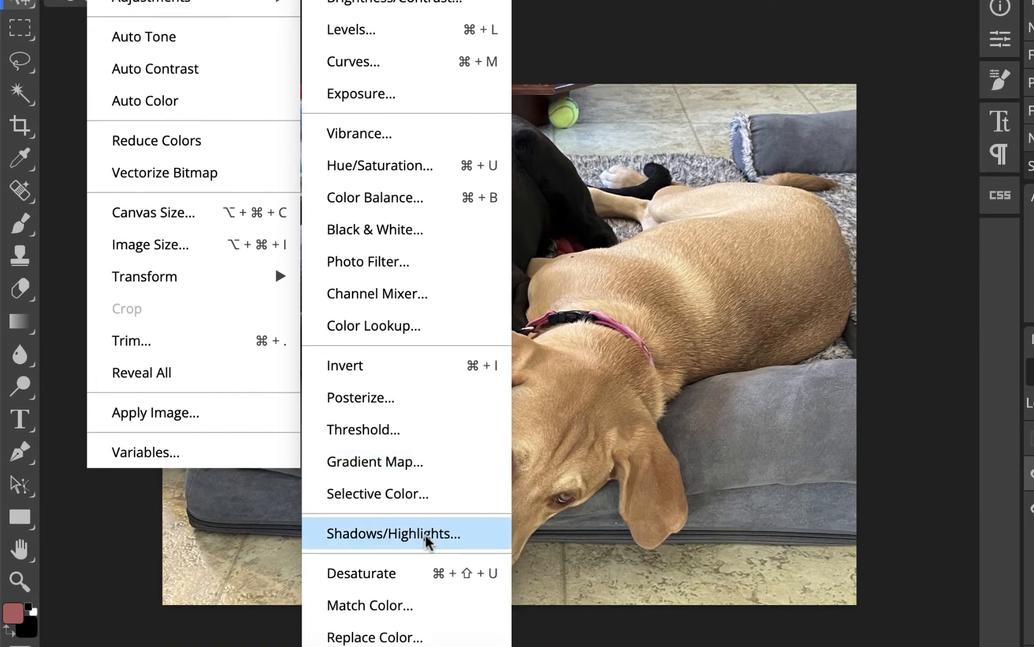
click(426, 541)
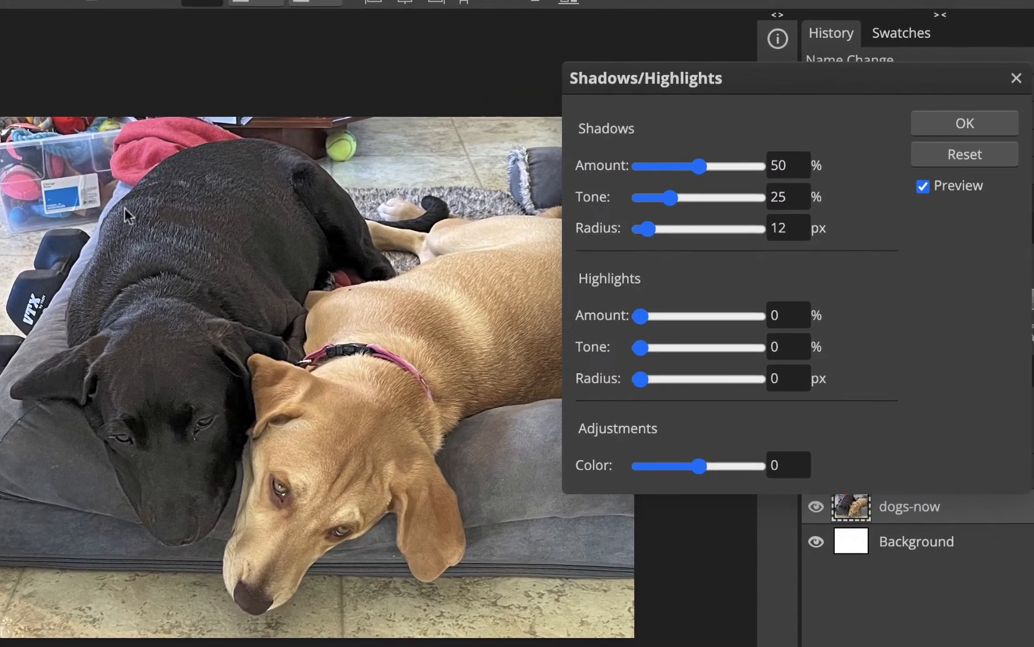
click(769, 163)
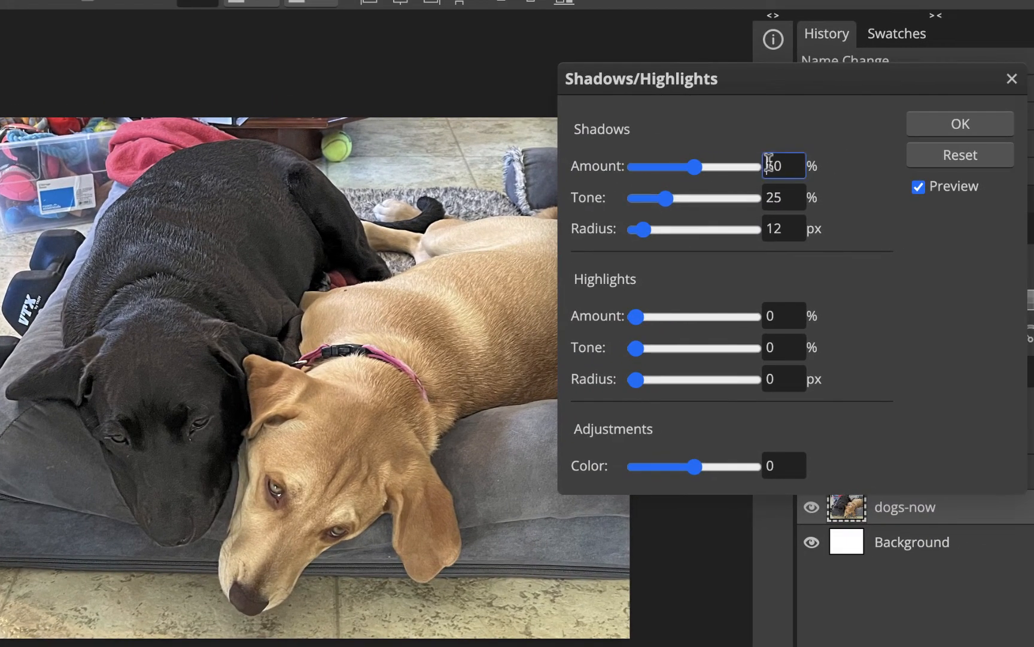
text(15)
Compare the dogs-now photo with and without the shadow adjustment, and apply it with the preview enabled
click(920, 188)
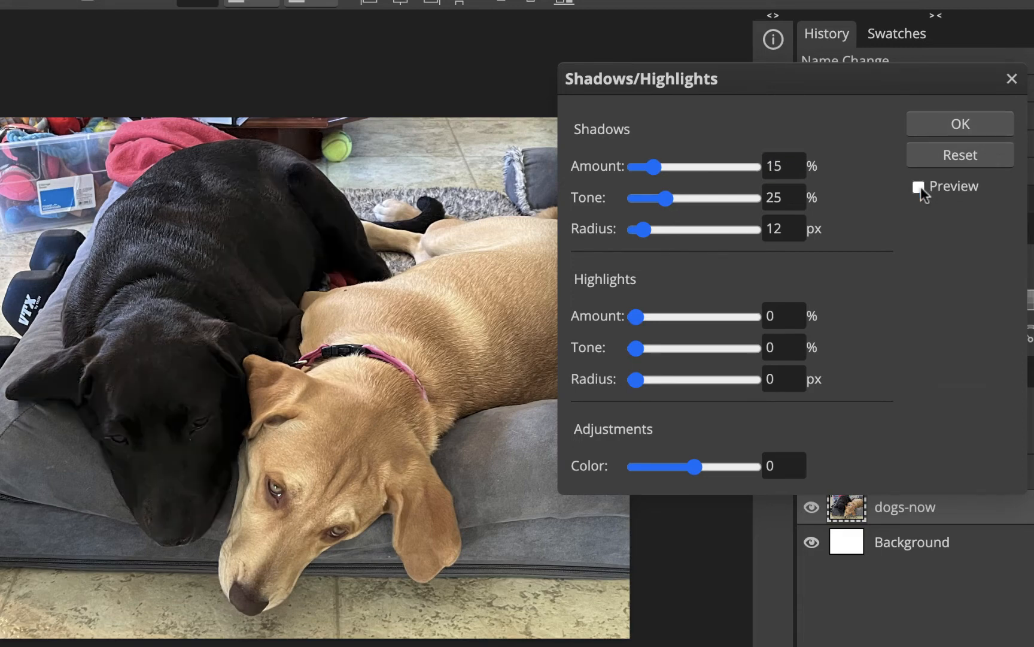
click(919, 187)
click(919, 188)
click(920, 188)
click(919, 187)
click(919, 188)
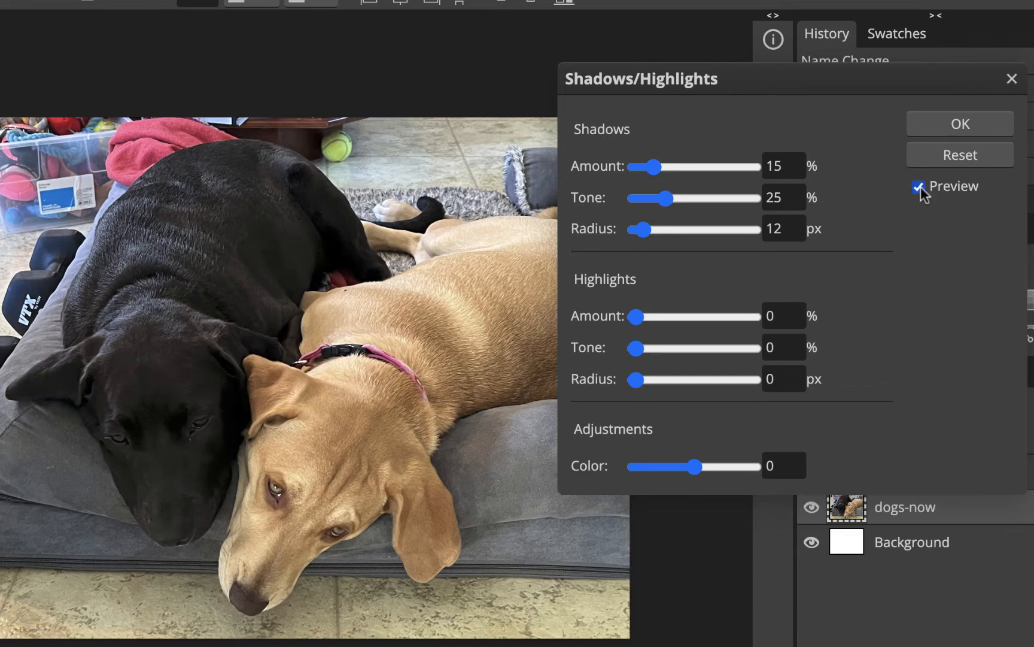
click(950, 129)
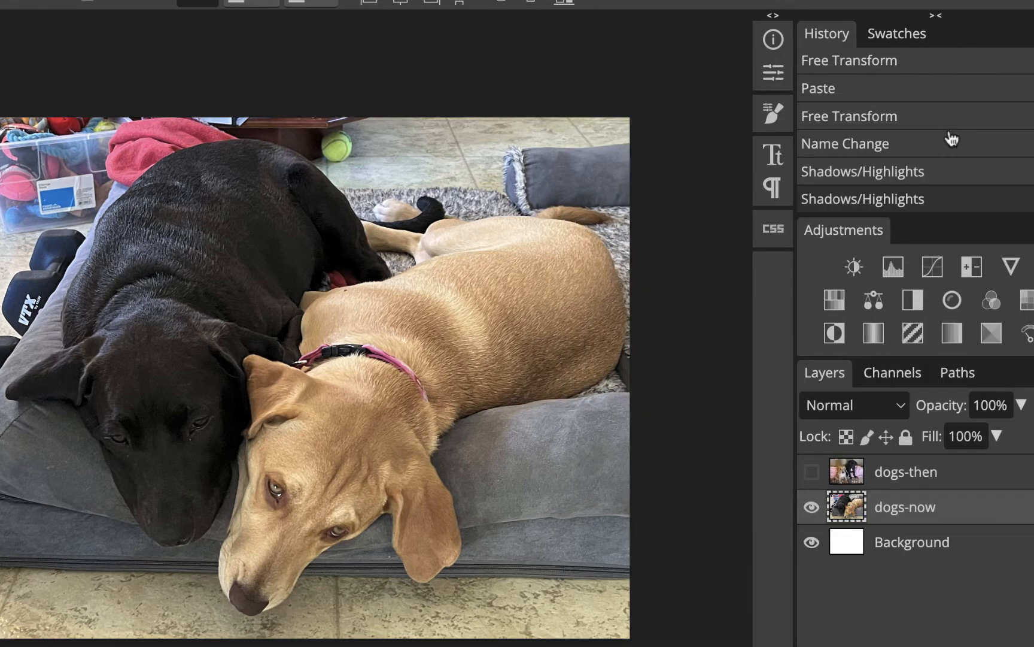
Switch the dogs-then layer's visibility to compare both photos, leave it shown, and save the document
click(812, 472)
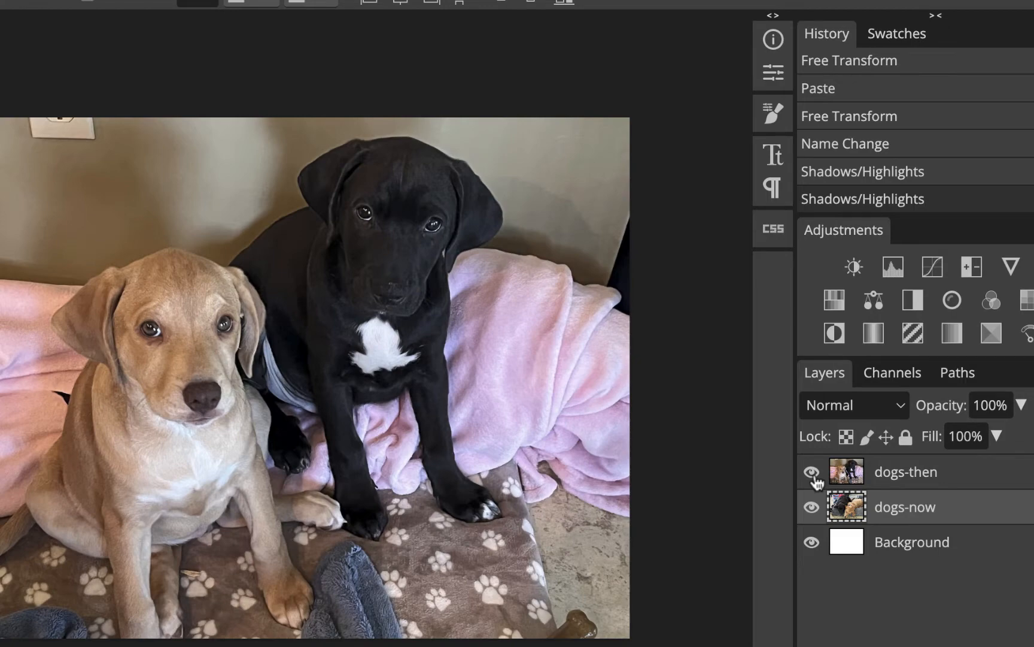
click(812, 473)
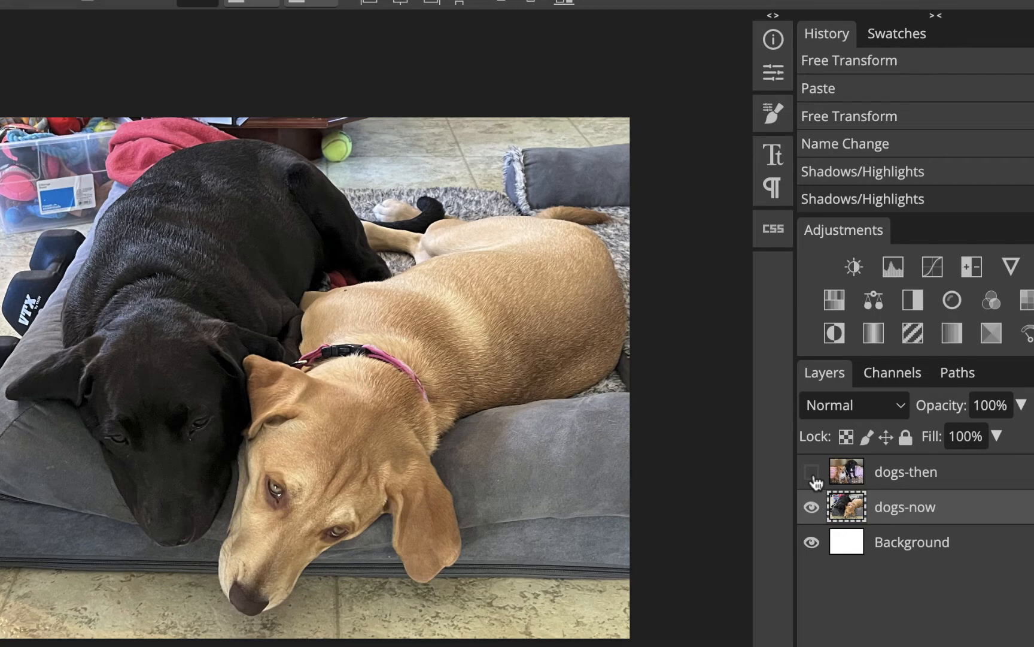
click(811, 473)
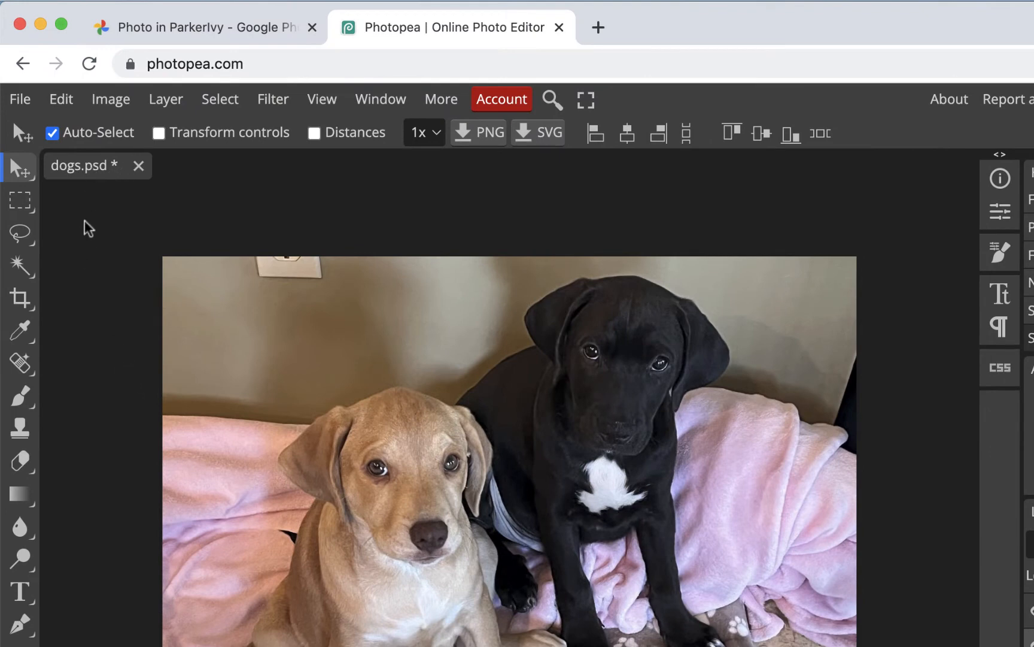
click(20, 99)
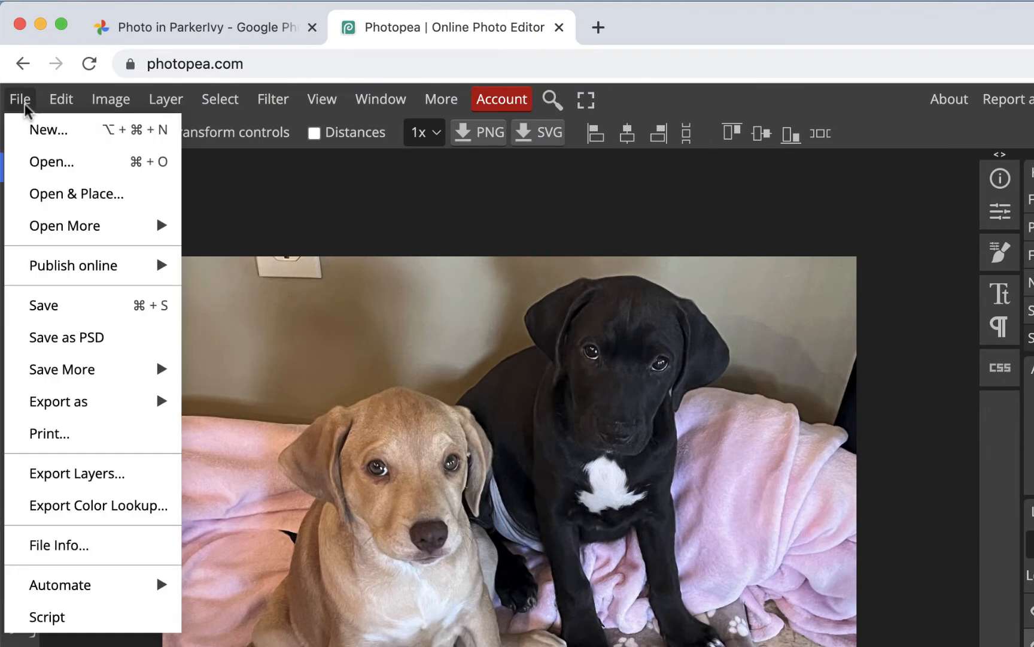
click(57, 310)
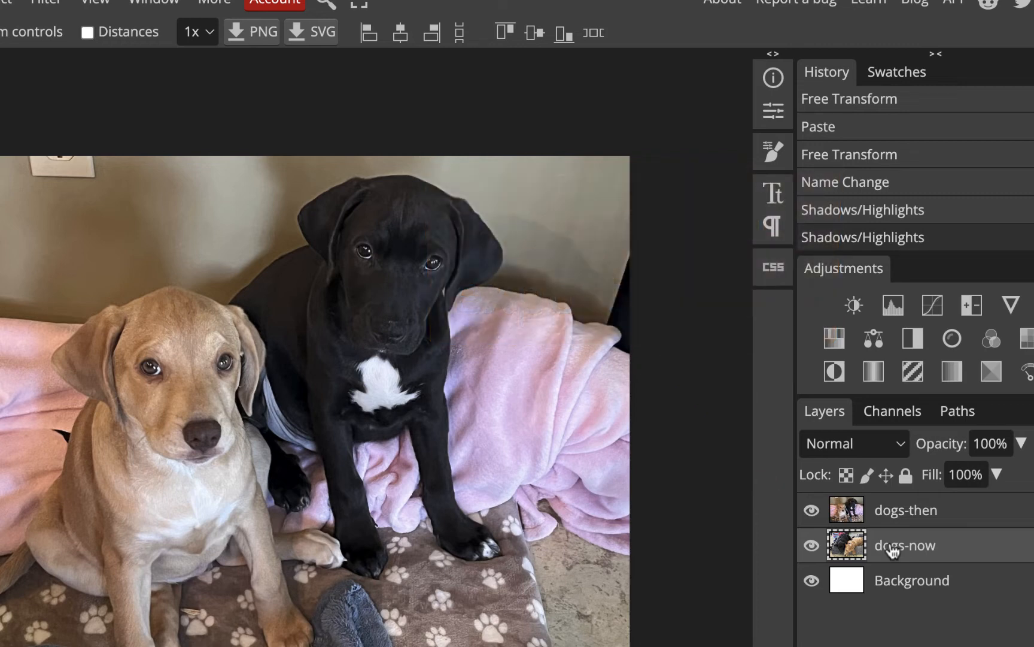
Select the dogs-then layer and set up a JPG export at 2000 px wide by 1500 px high
click(956, 511)
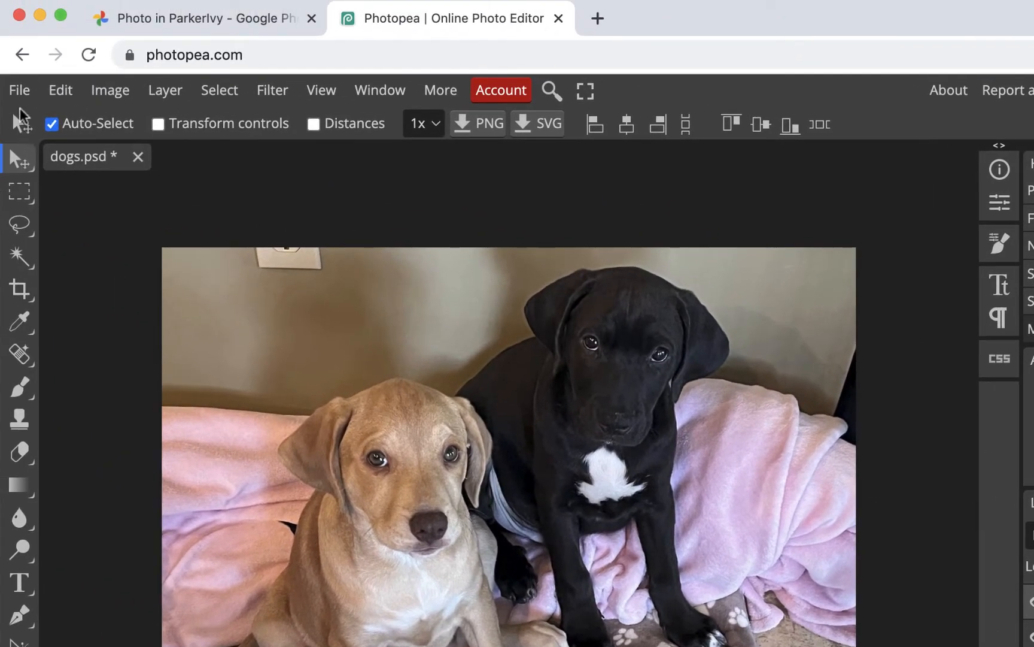
click(19, 91)
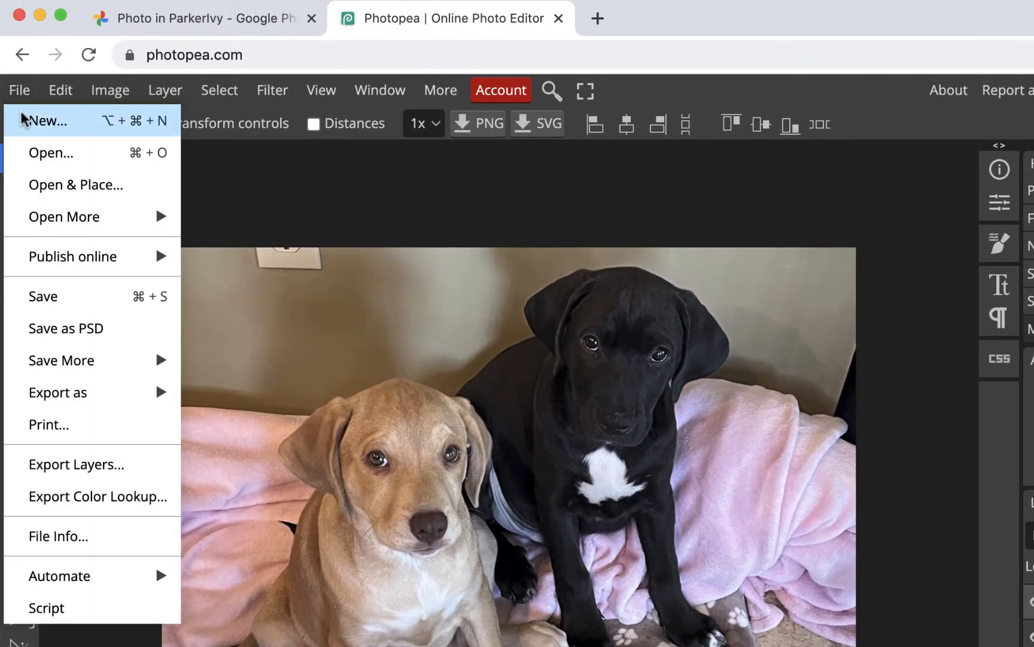
mouse_move(63, 404)
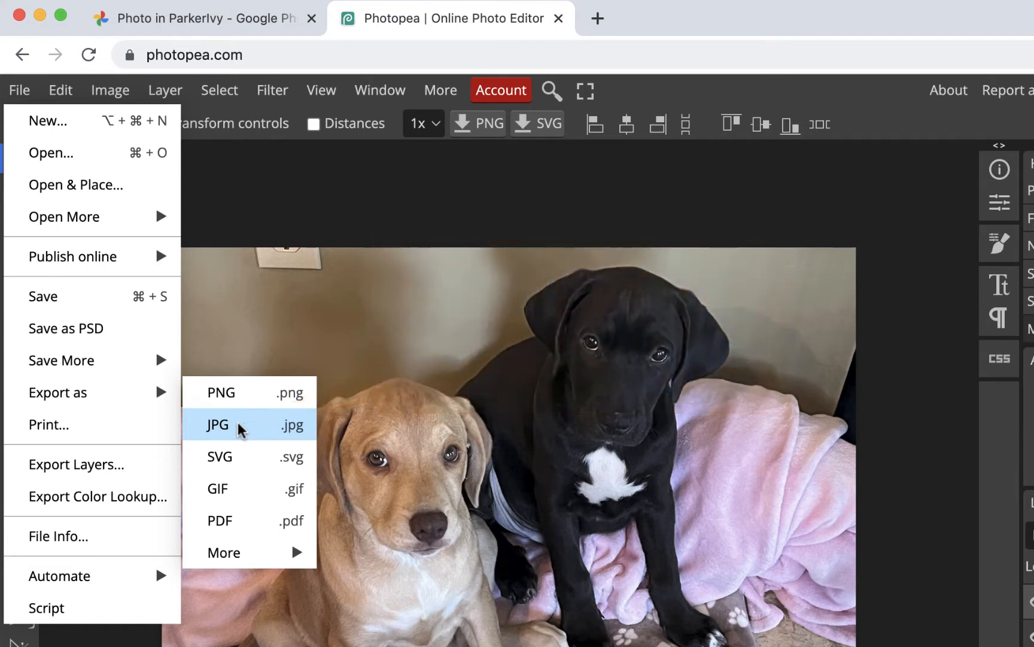
click(238, 424)
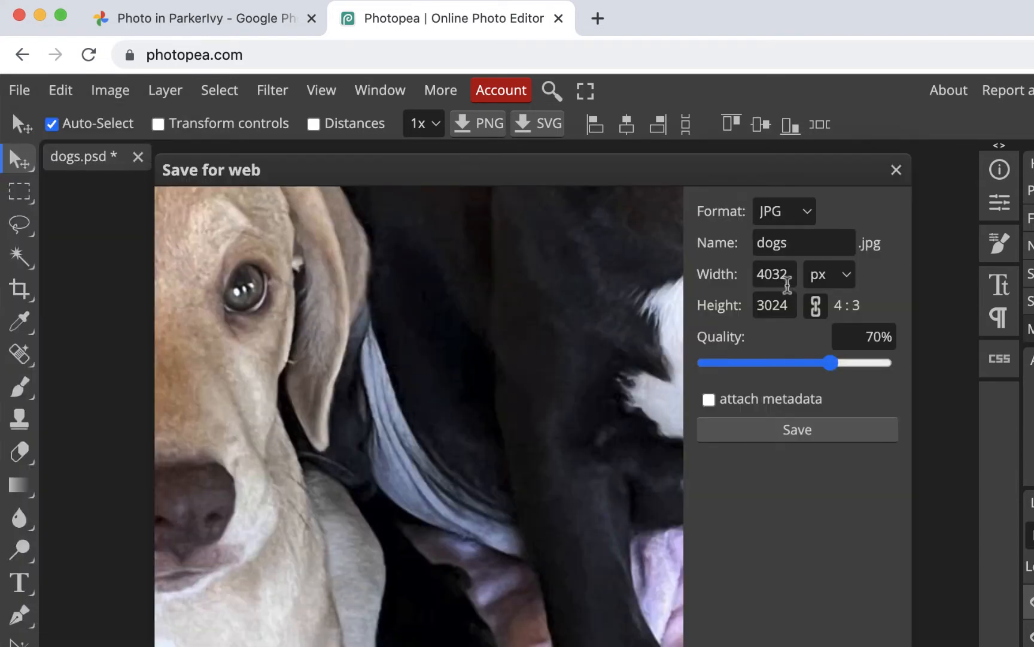
click(776, 274)
click(776, 309)
click(777, 270)
double_click(777, 270)
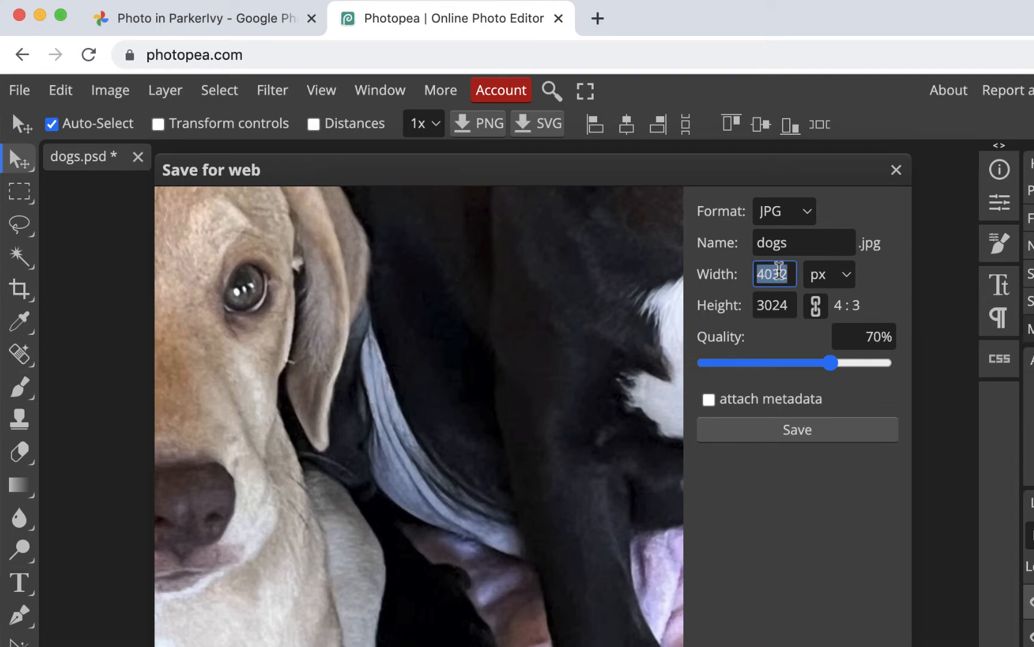
text(2000)
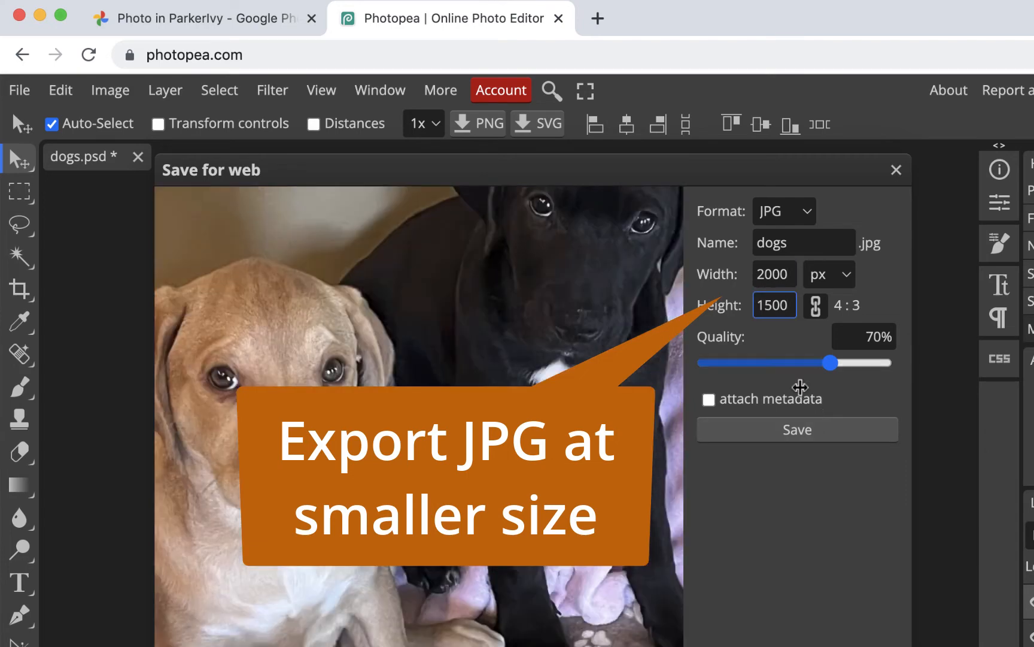
click(777, 303)
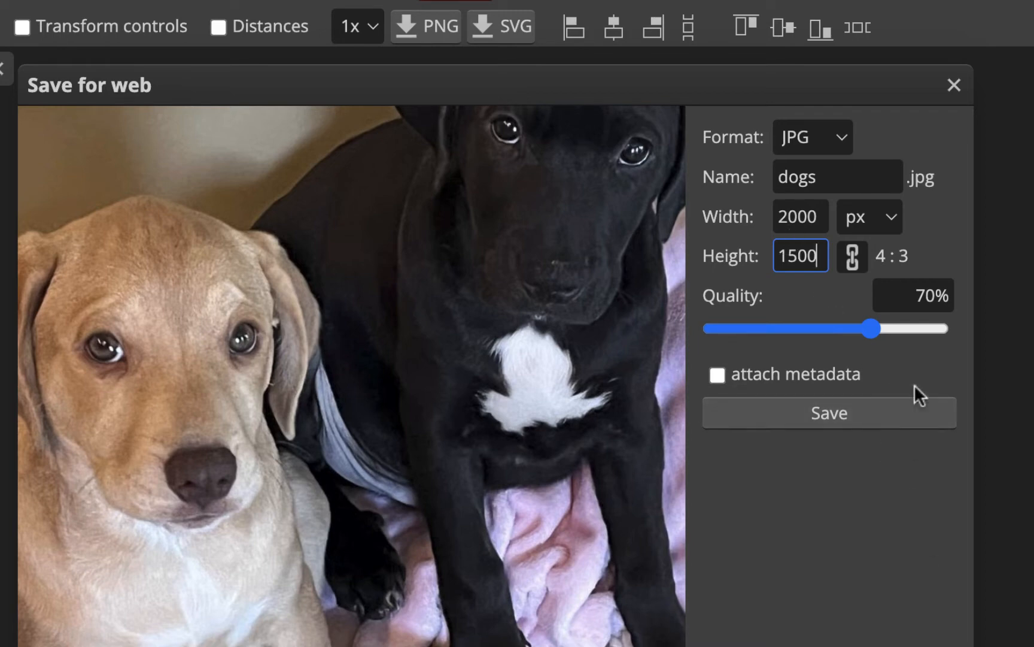
Set the JPG quality to 80% and save the export as dogs.jpg
double_click(925, 296)
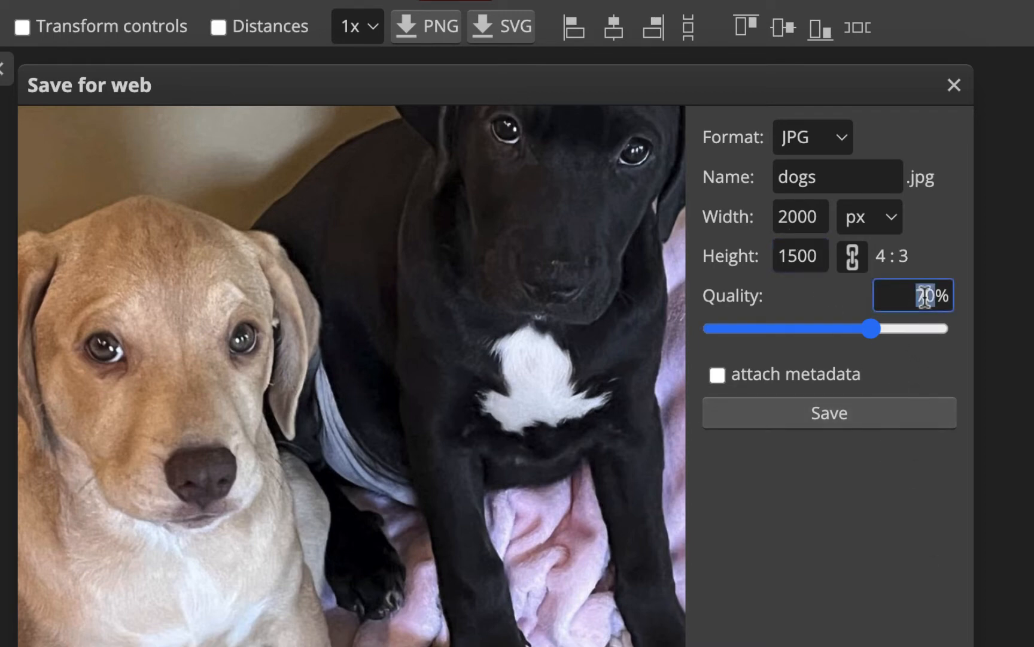
text(80)
click(837, 412)
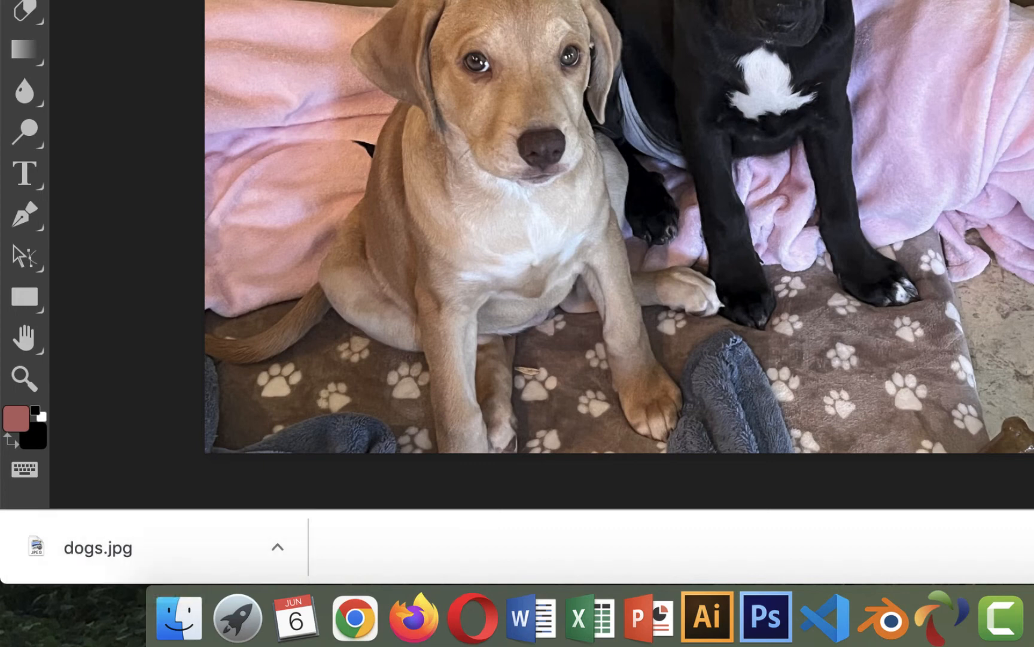
Export the visible photo as a JPG named dogs-then and dismiss the ad-removal message
click(25, 30)
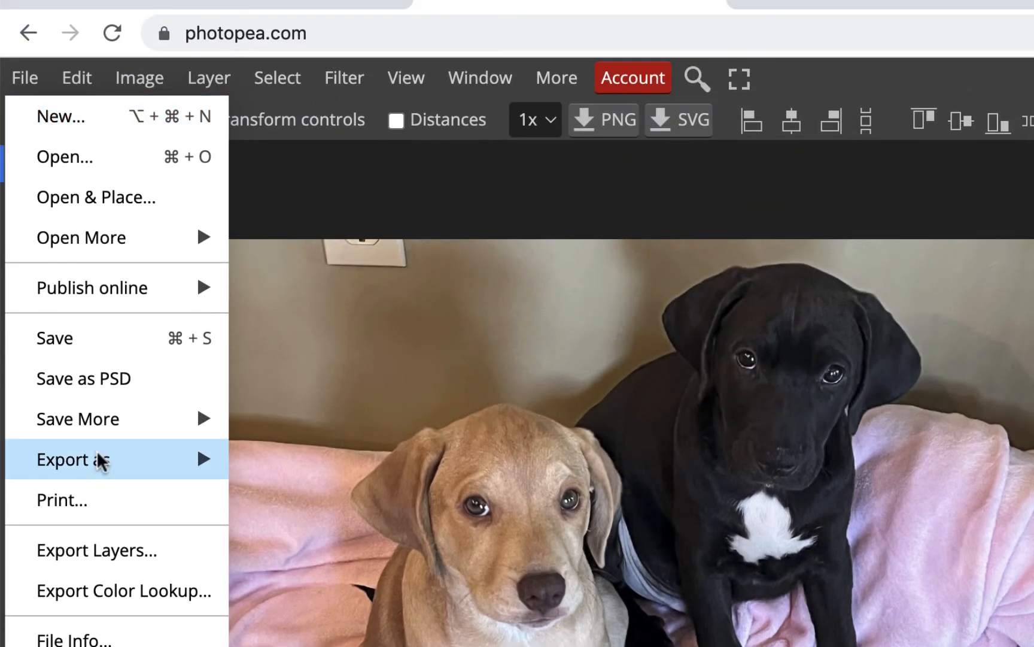
mouse_move(98, 455)
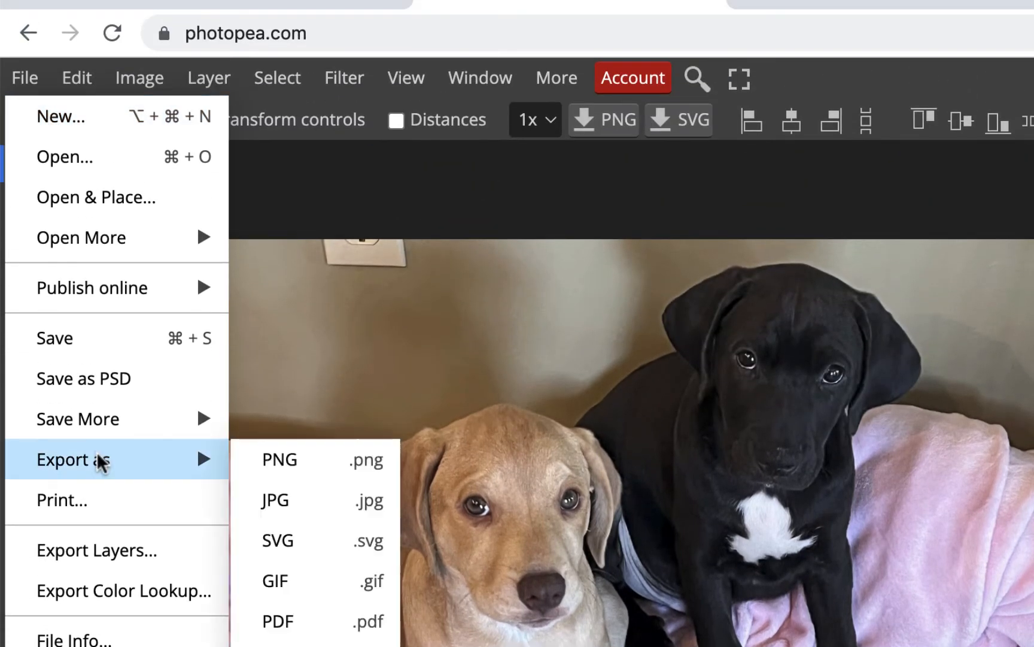
click(275, 502)
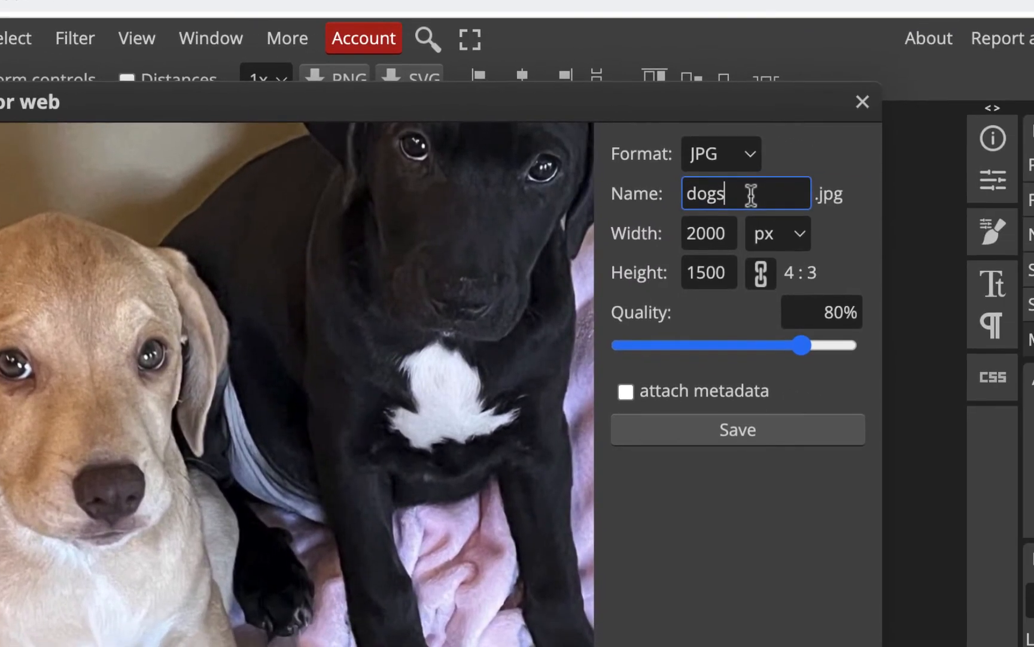
text(-then)
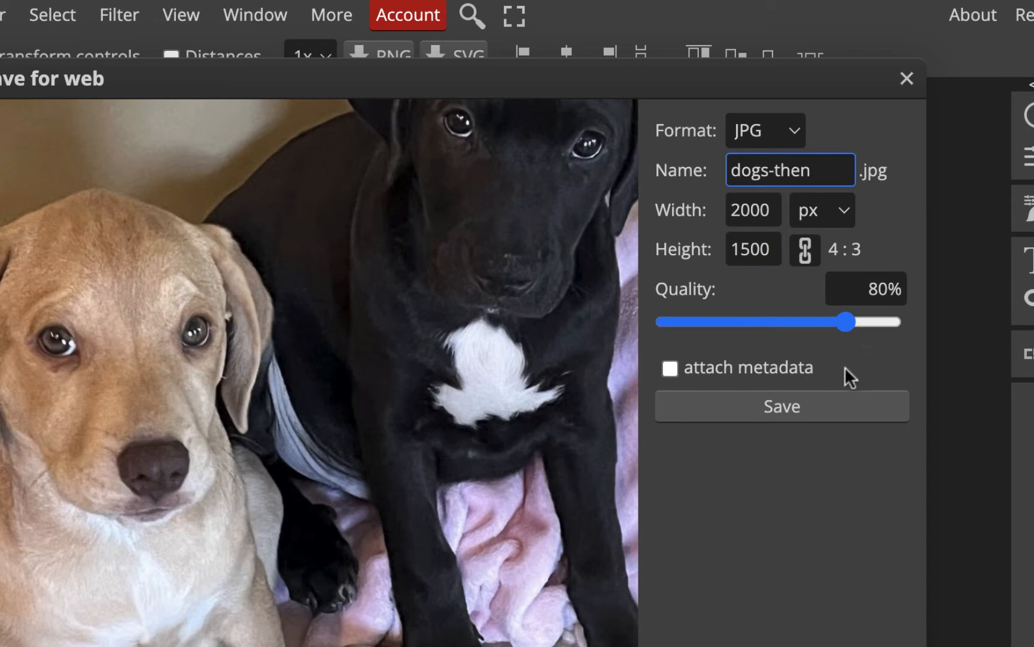
click(803, 411)
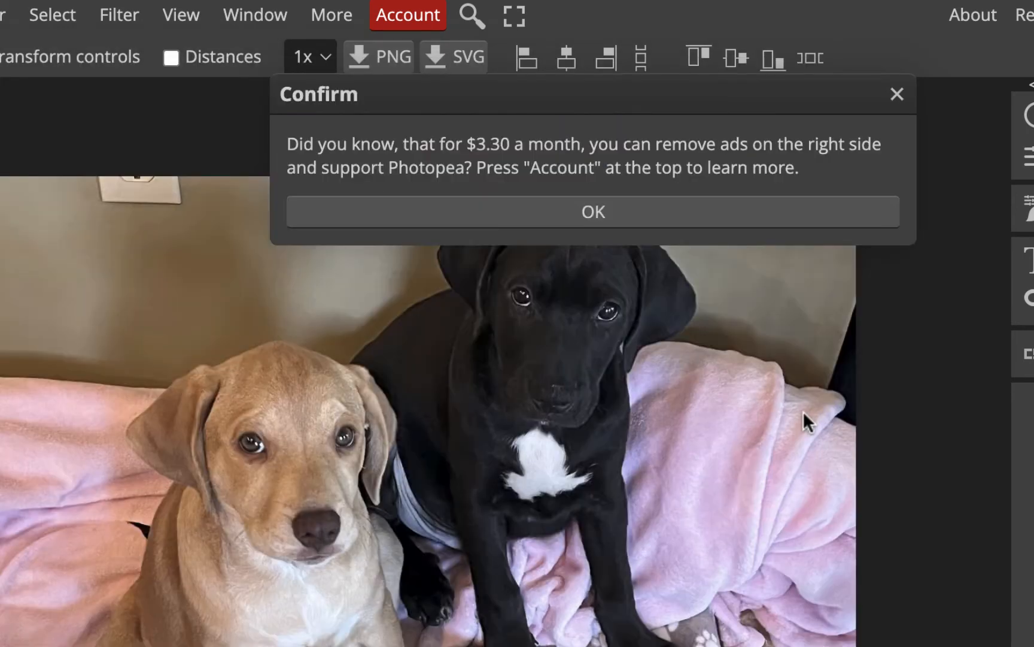
click(607, 211)
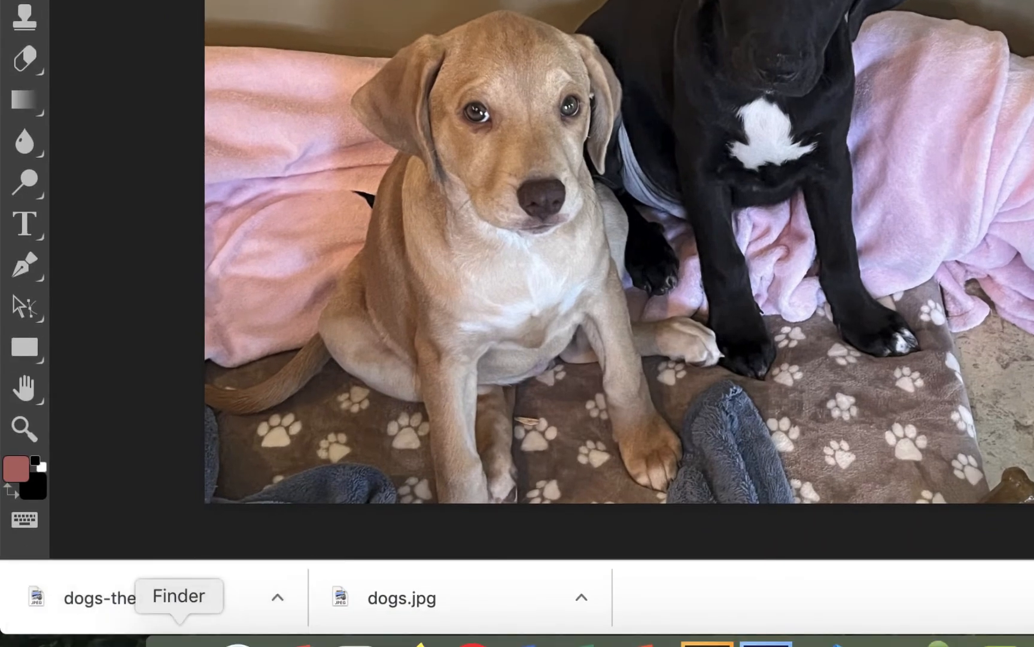
Switch to Finder, move the four dog JPGs from dogs-now.jpg to dogs.jpg in Downloads to the Trash, and return to Photopea
click(180, 644)
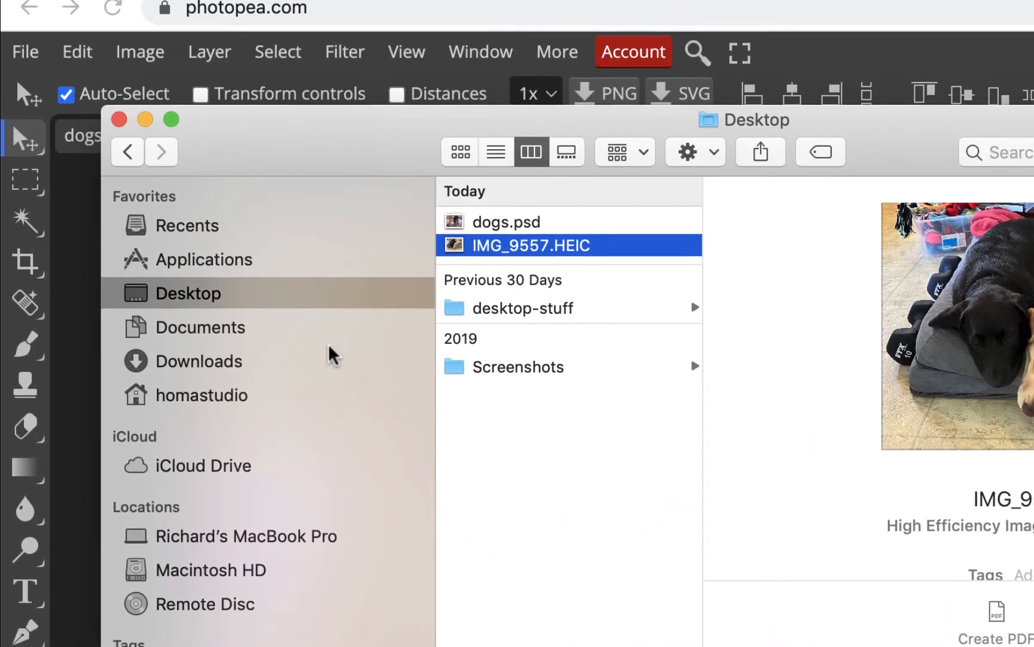
click(265, 367)
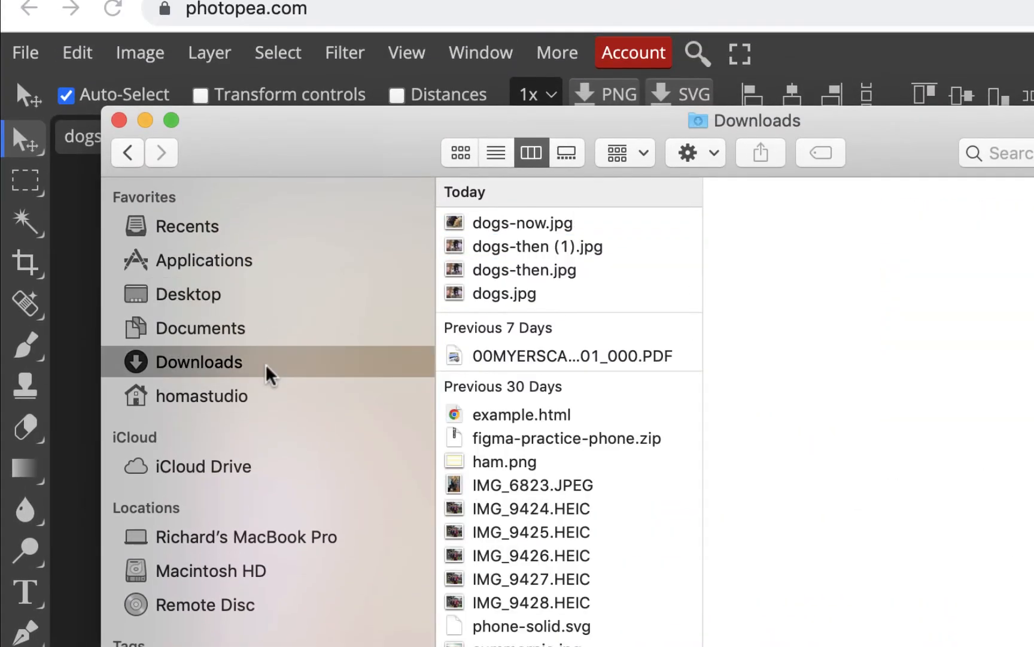
click(607, 223)
shift+click(596, 293)
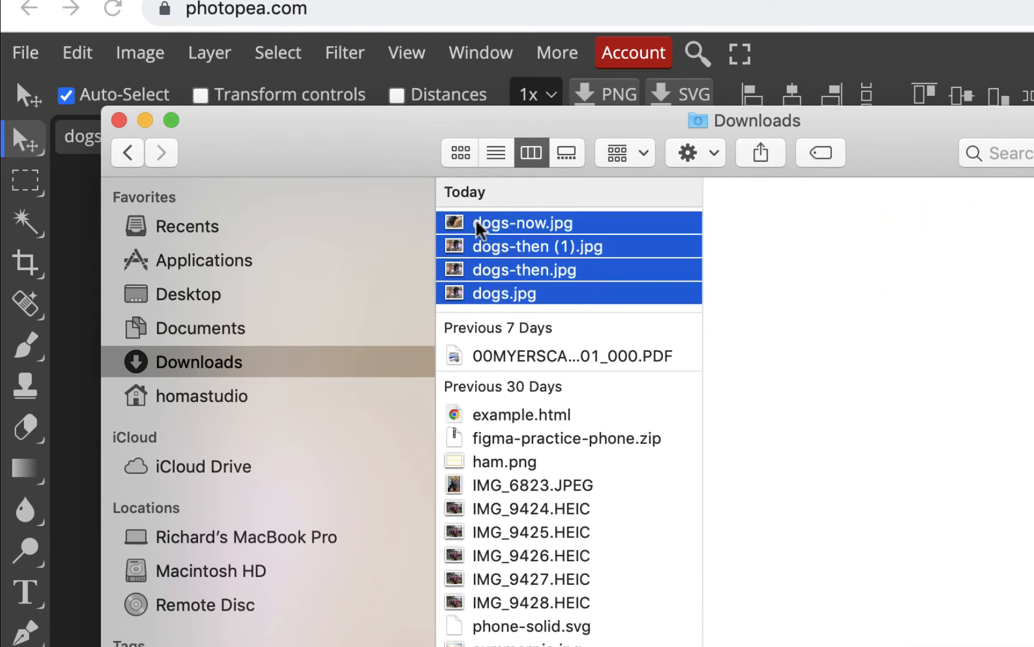
drag(497, 223, 847, 606)
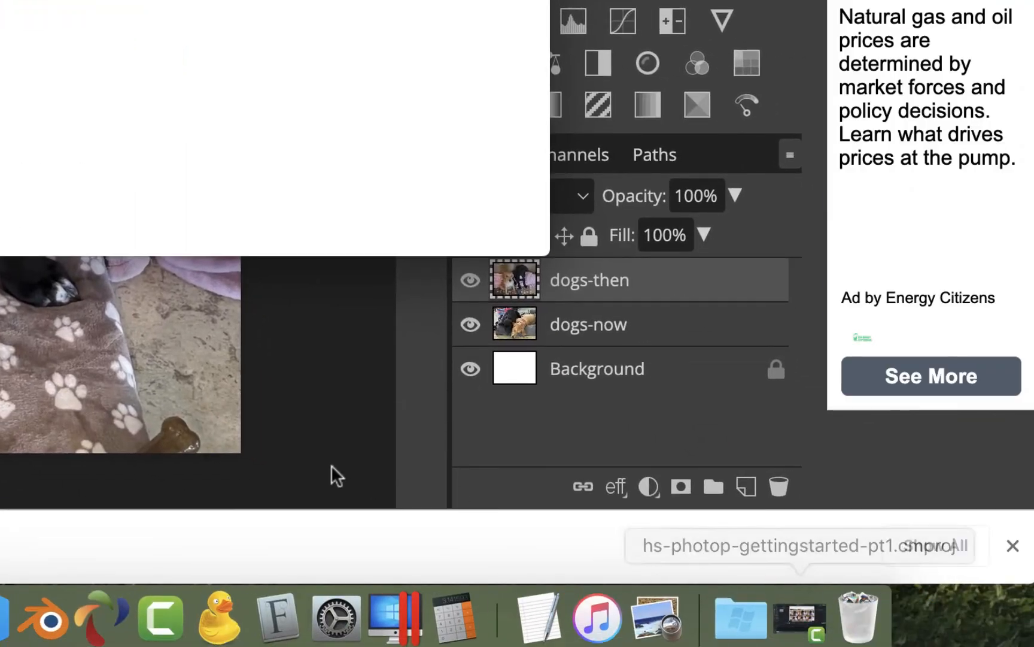
click(266, 386)
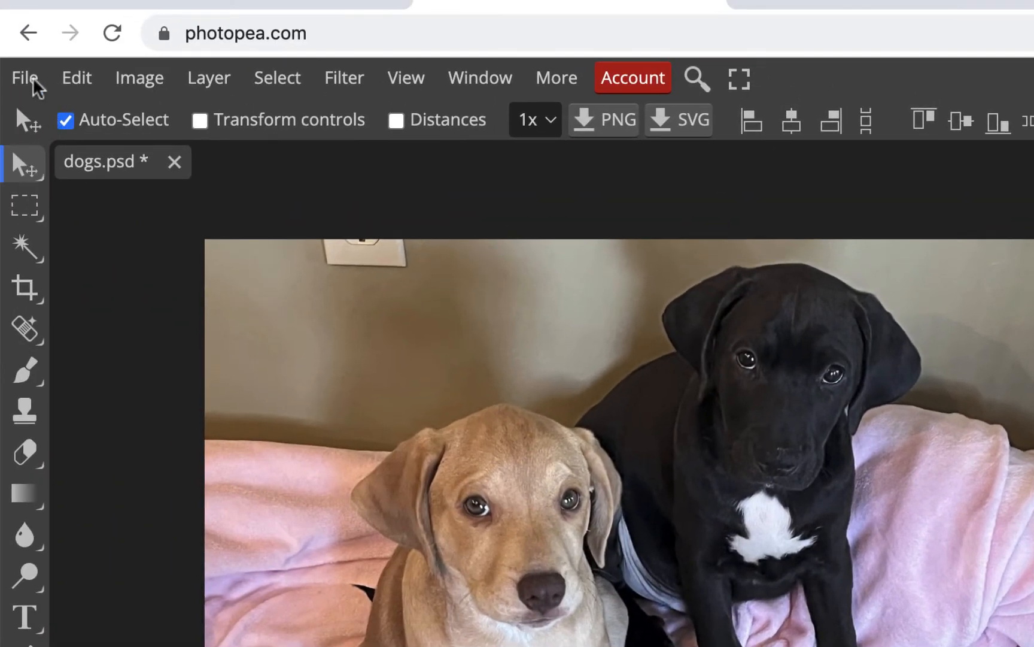
Export the visible puppy photo as a JPG named dogs-then at 2000 by 1500 px and 80% quality
click(34, 84)
mouse_move(99, 463)
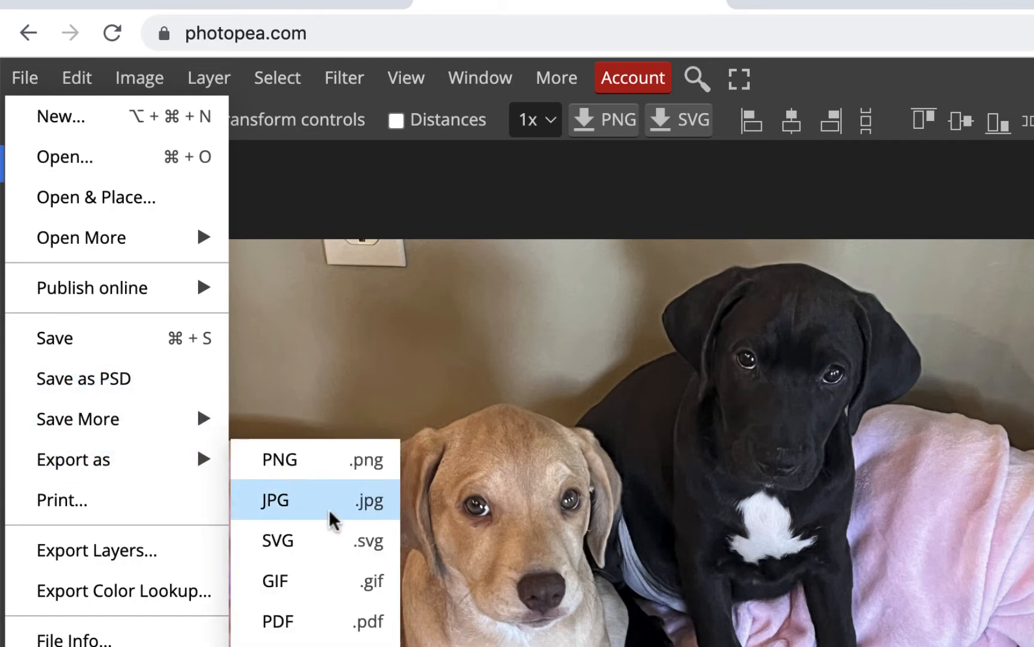
click(330, 512)
click(1018, 229)
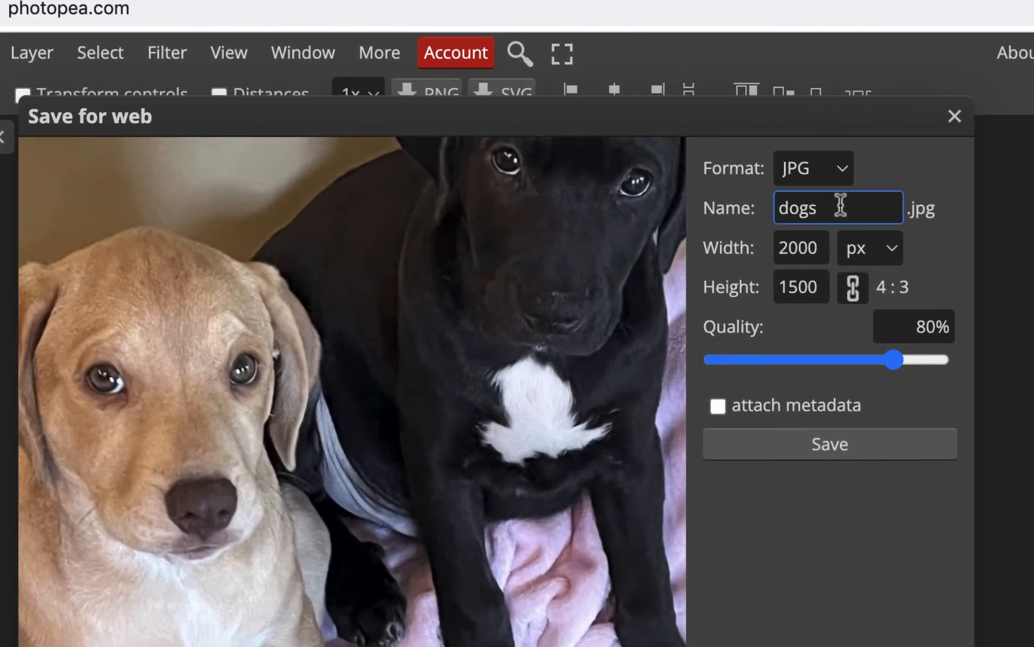
text(-then)
click(840, 442)
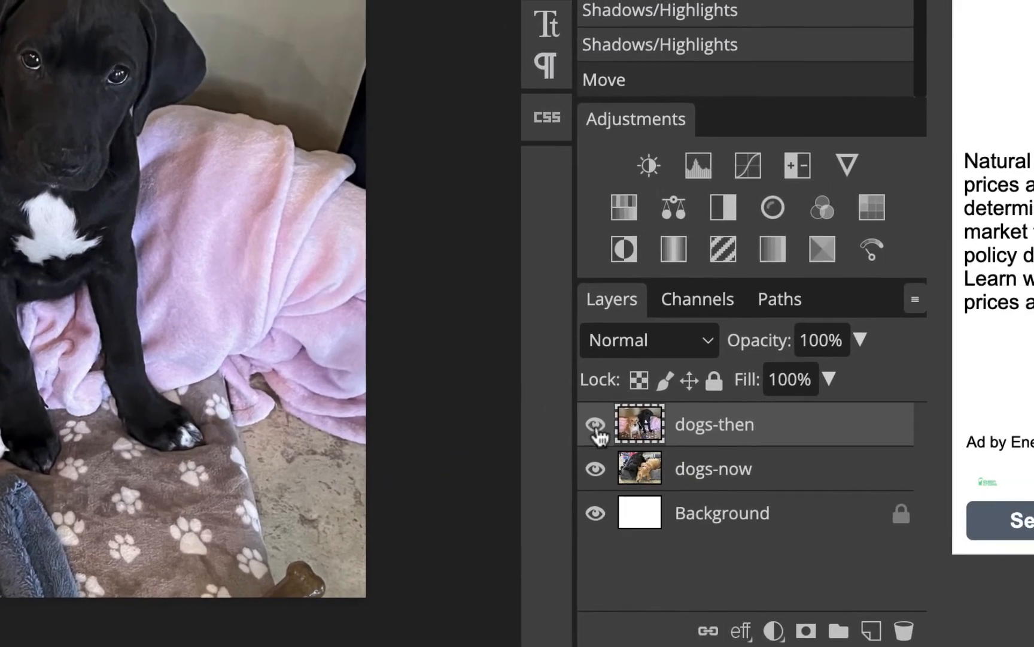
Hide the dogs-then layer and make dogs-now the selected layer
click(596, 425)
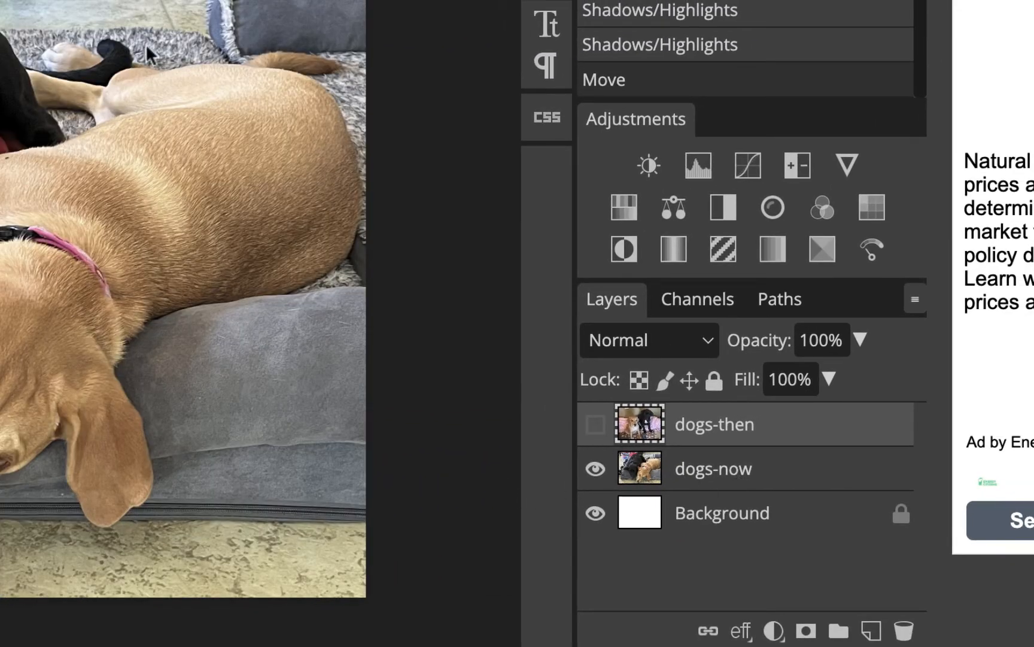
click(808, 476)
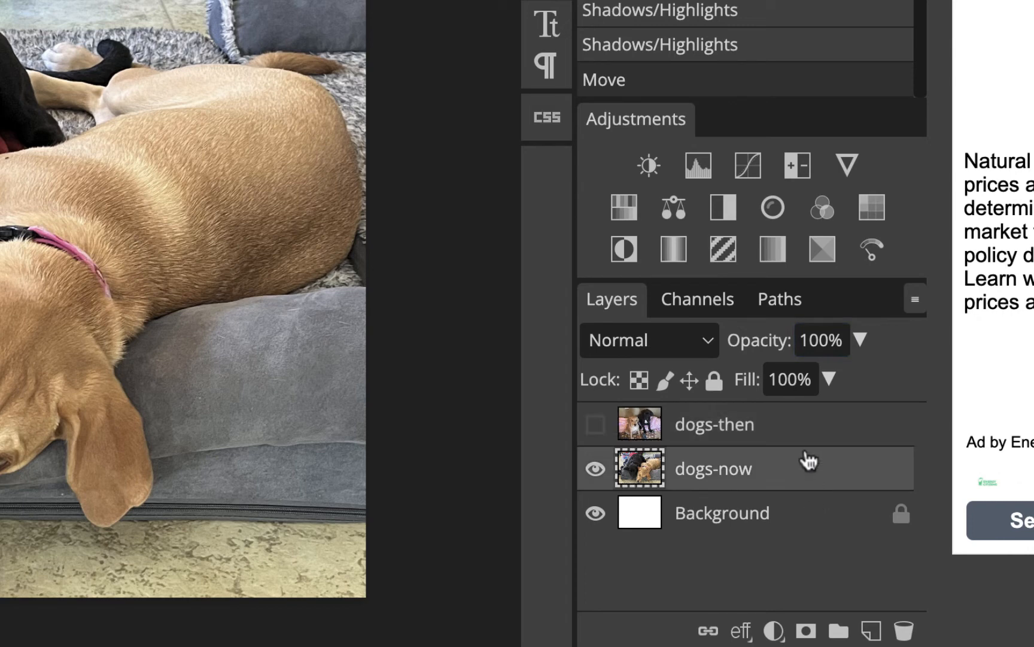
click(795, 430)
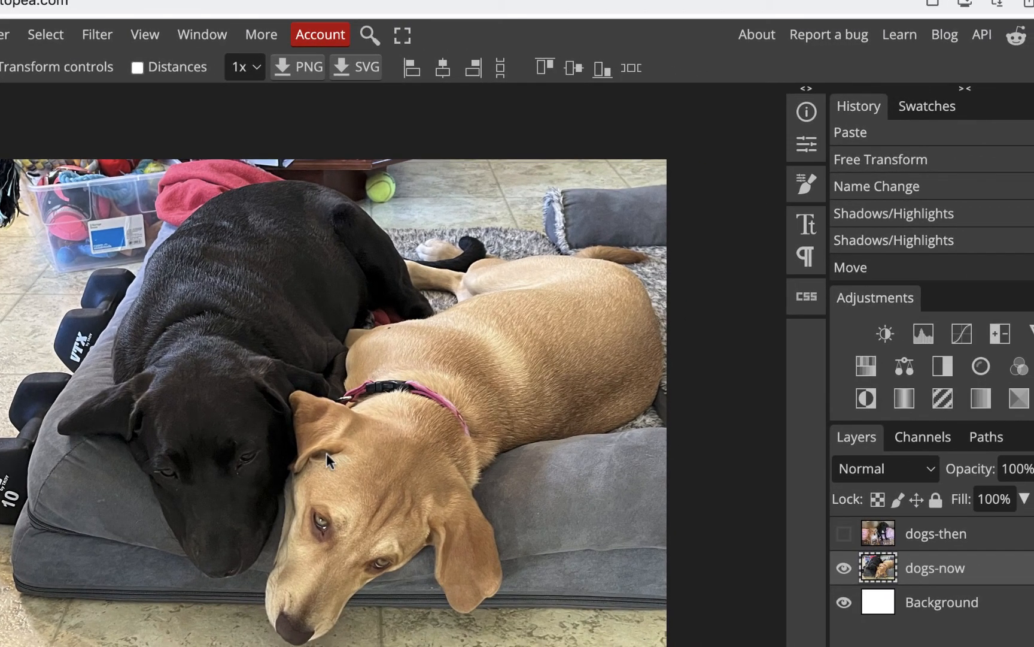
click(966, 542)
click(966, 566)
click(967, 544)
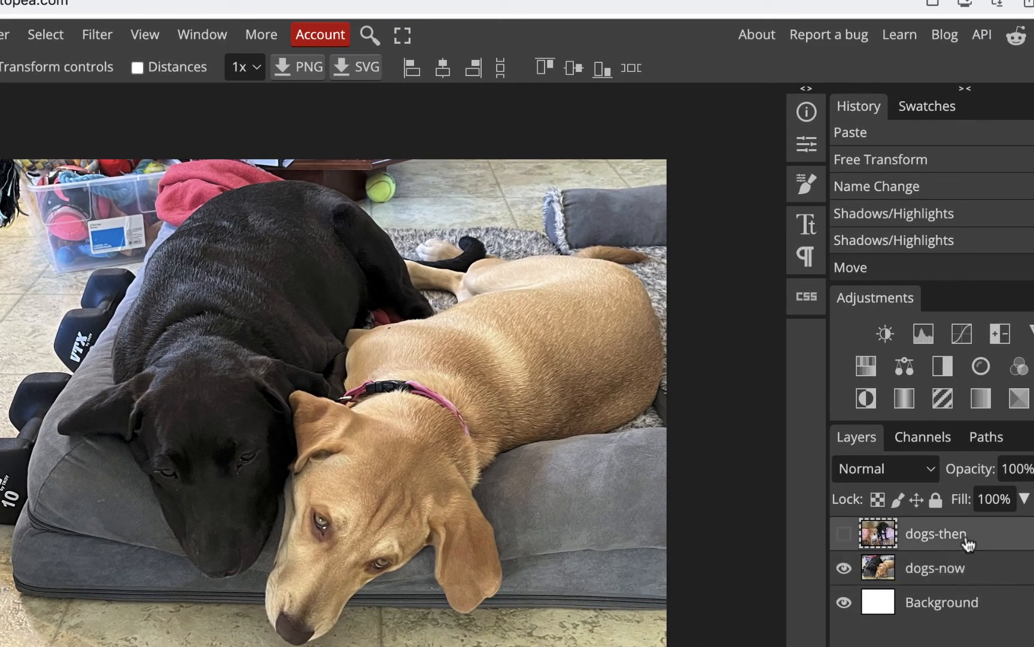
click(971, 575)
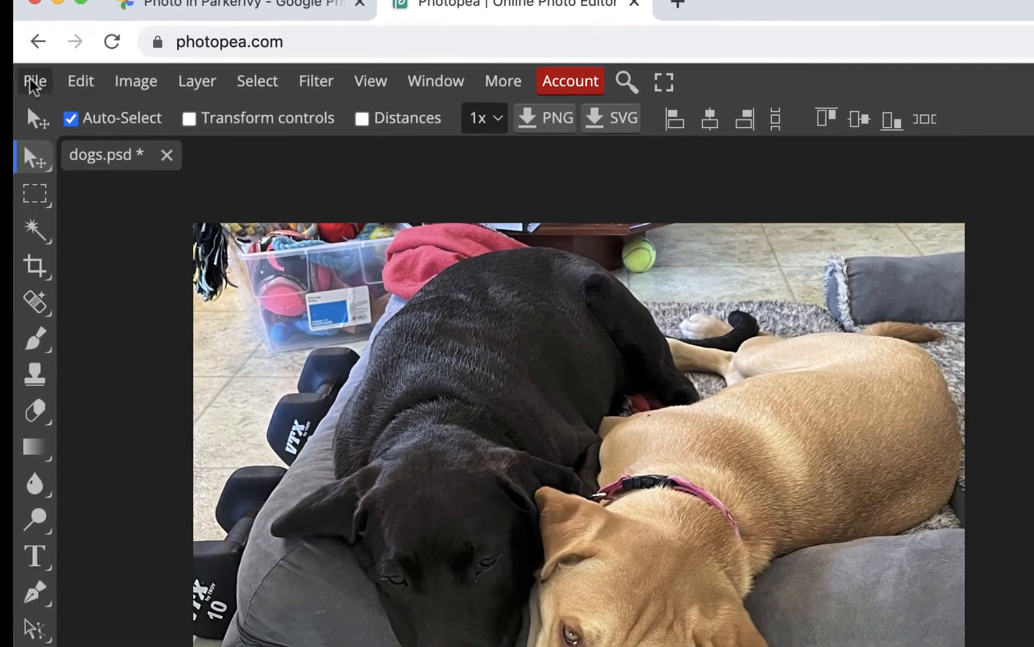
Export the visible photo as a JPG named dogs-now at 2000 by 1500 px and 80% quality
click(49, 165)
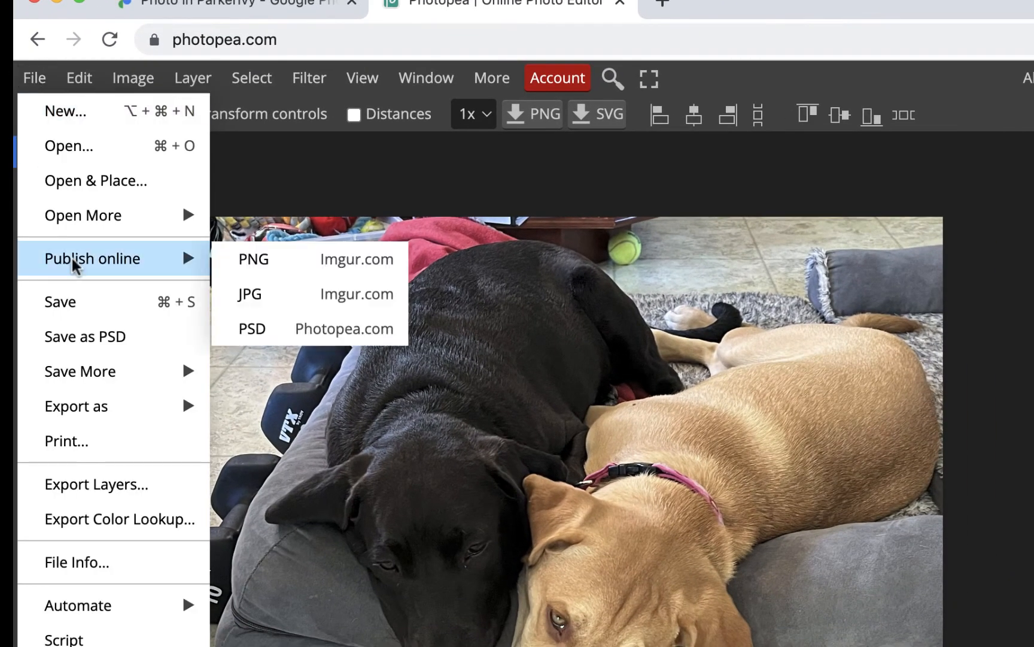
mouse_move(97, 407)
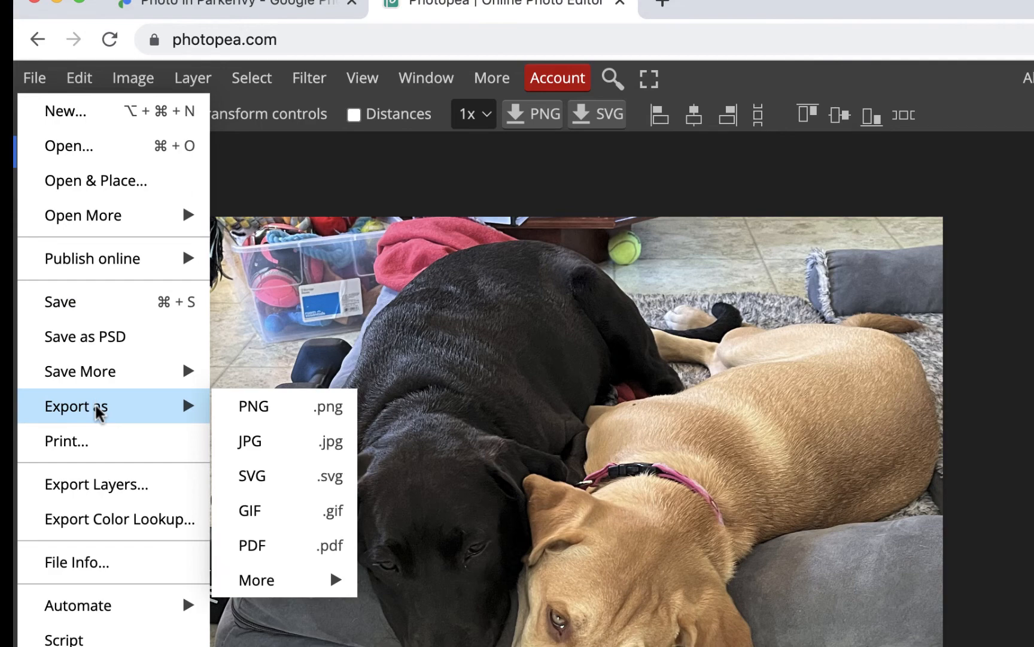
click(252, 443)
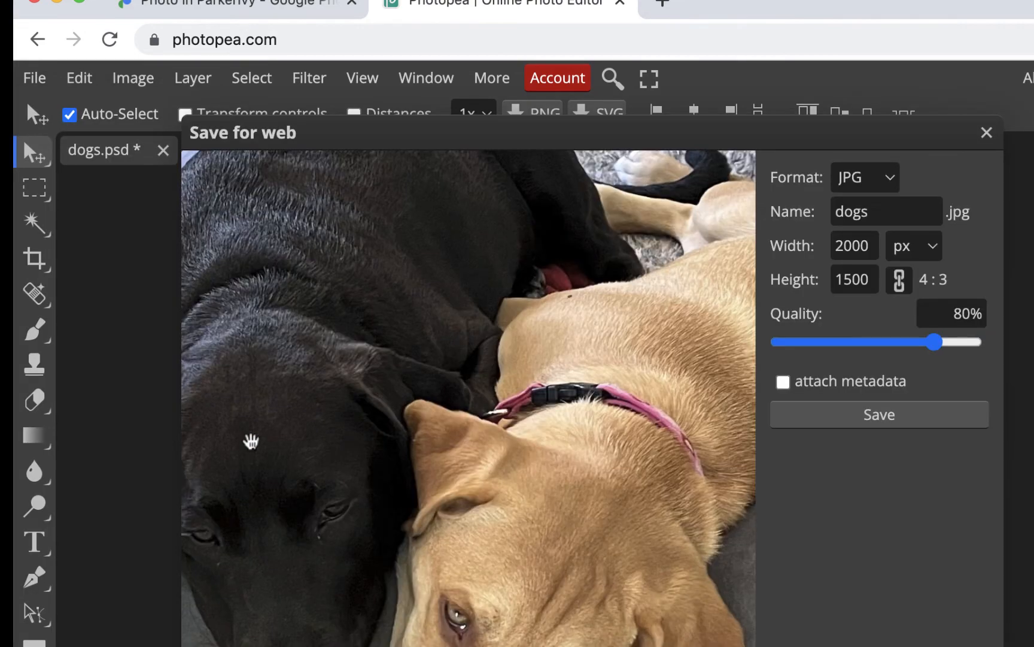
click(868, 203)
click(919, 210)
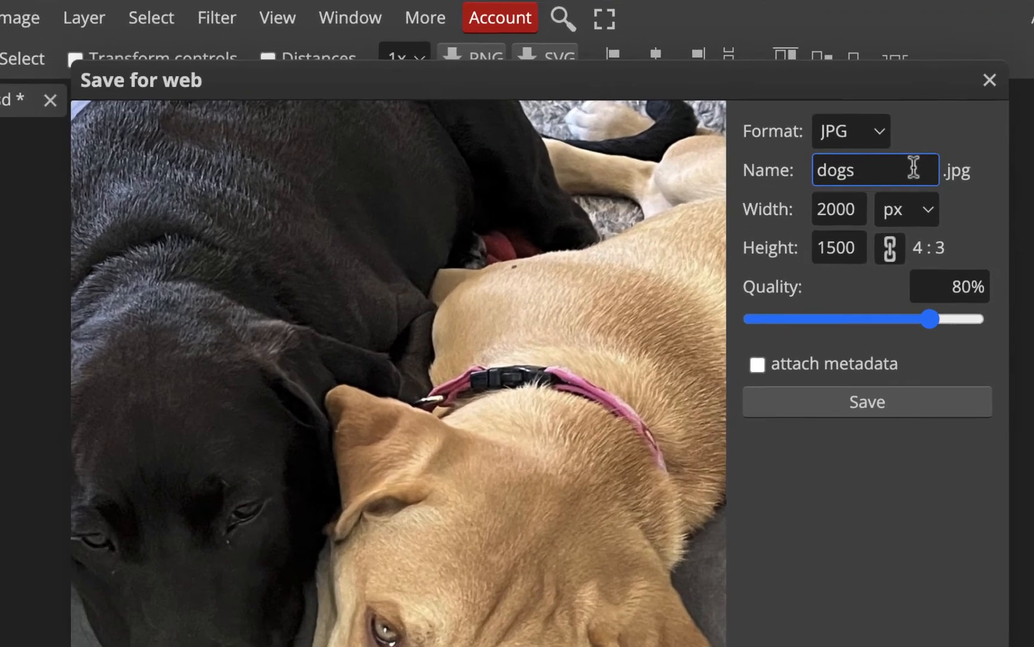
text(-now)
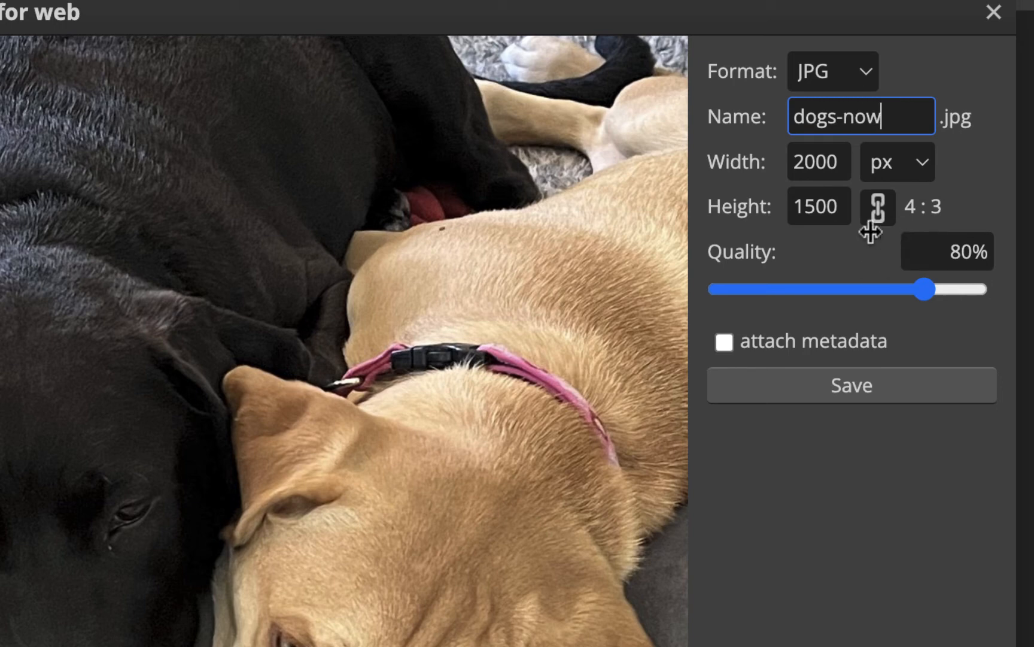
click(913, 390)
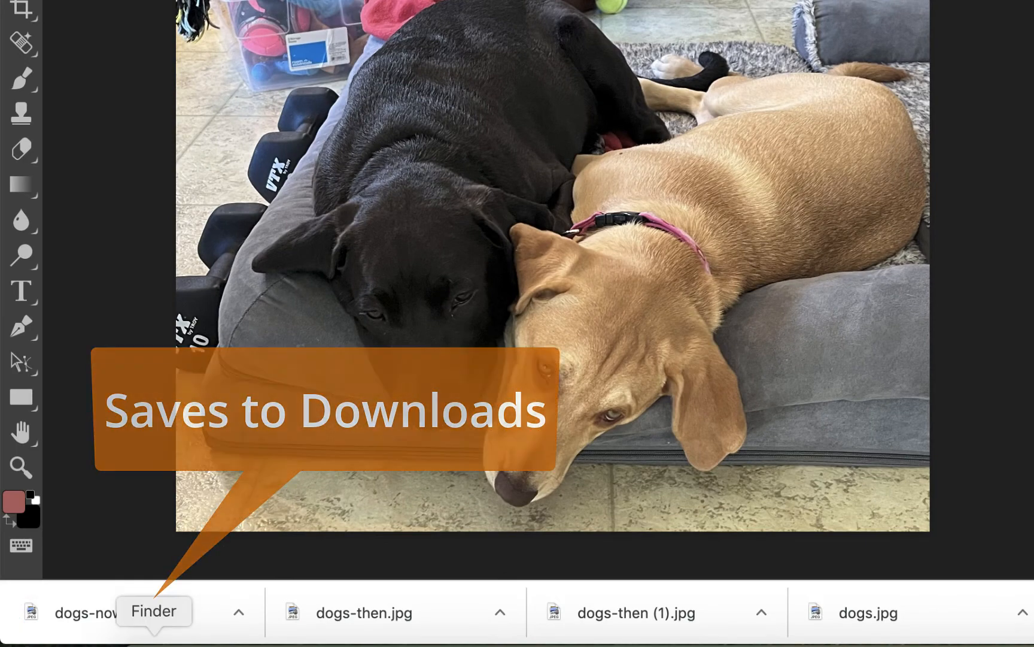
Switch to Finder to check dogs-now.jpg and dogs-then.jpg in Downloads, return to Photopea and dismiss the browser's downloads bar
click(154, 646)
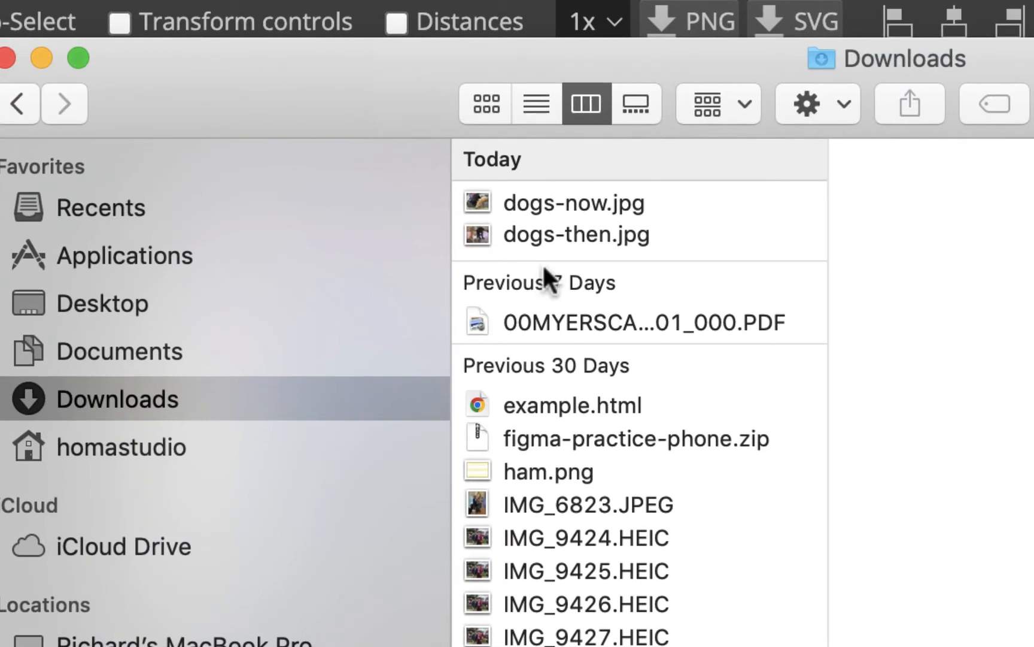
click(599, 204)
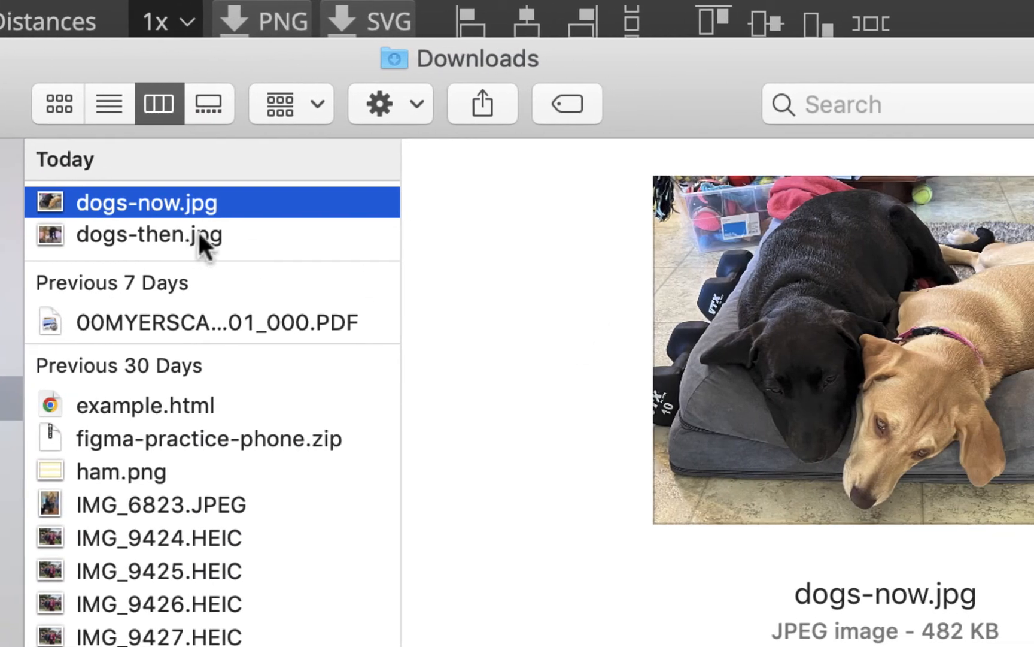
click(199, 236)
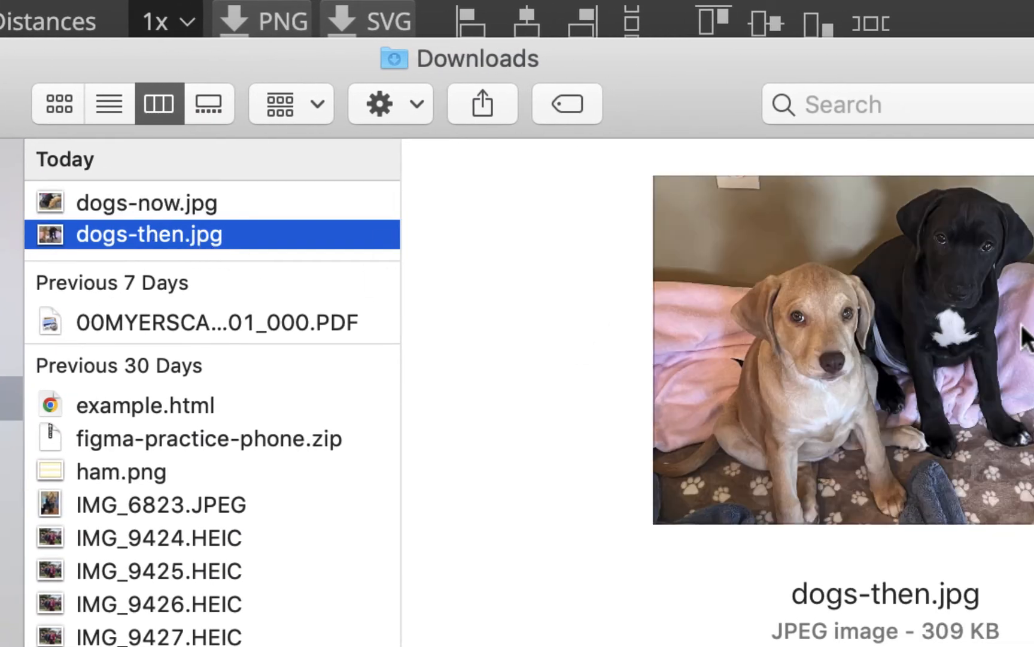
double_click(207, 201)
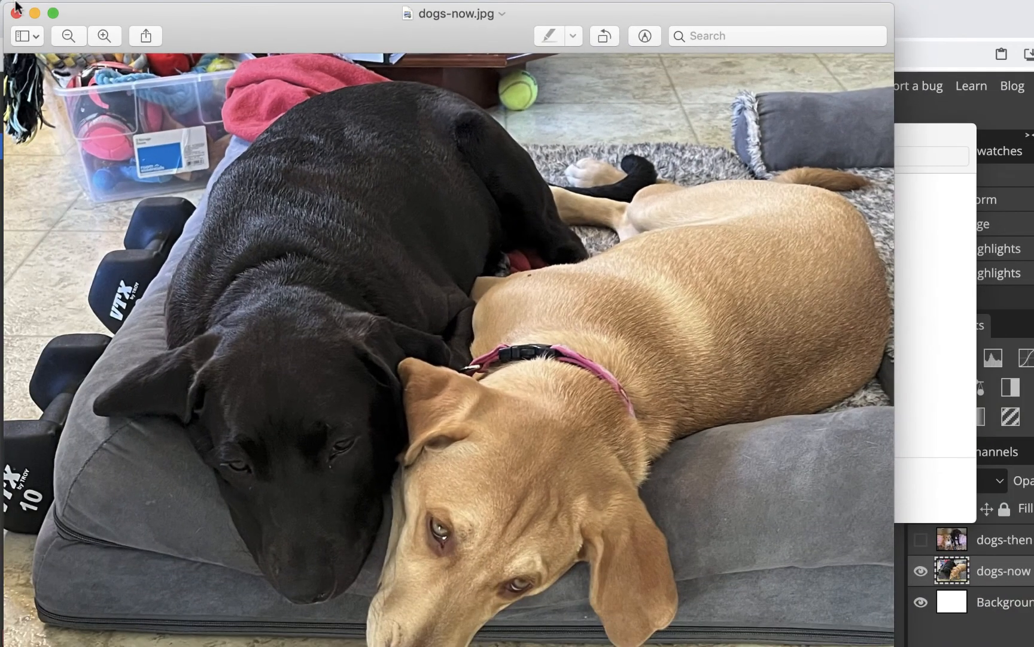
click(16, 12)
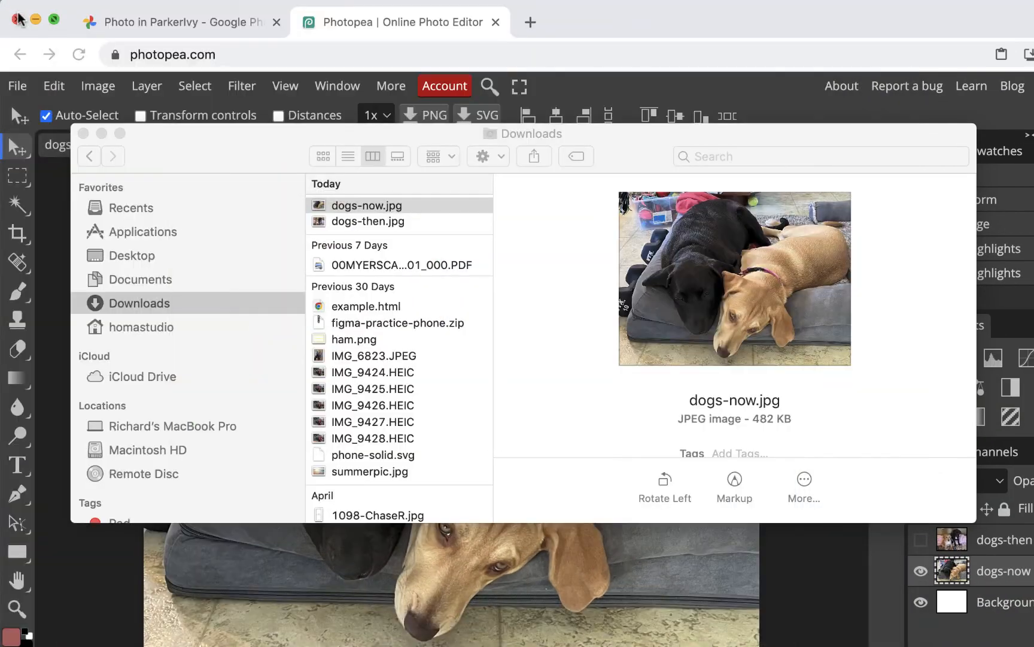
click(413, 227)
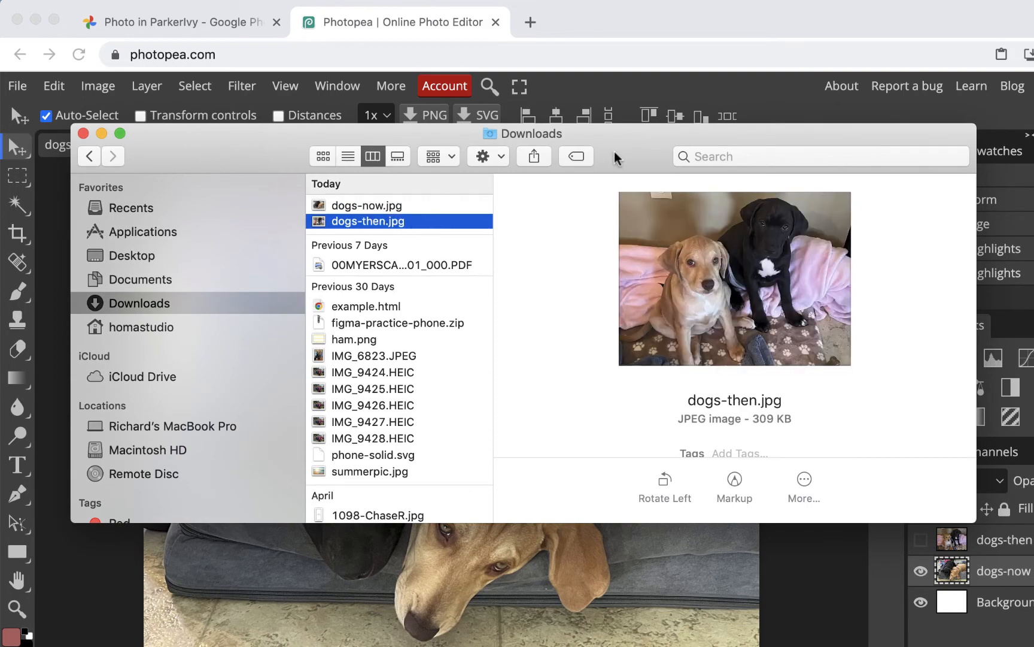
drag(614, 151, 766, 220)
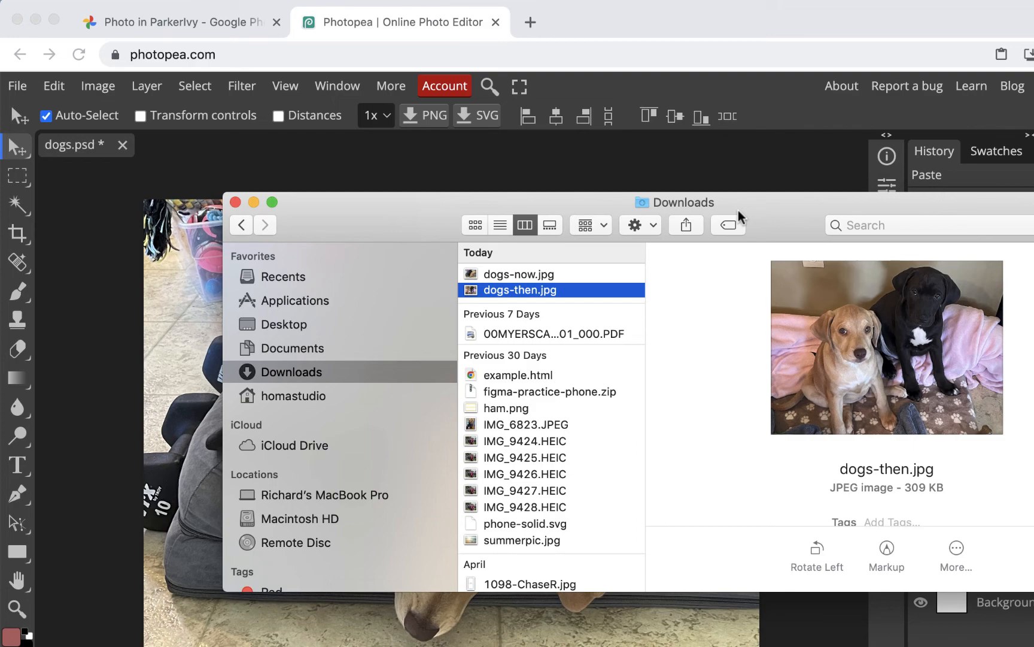
click(236, 202)
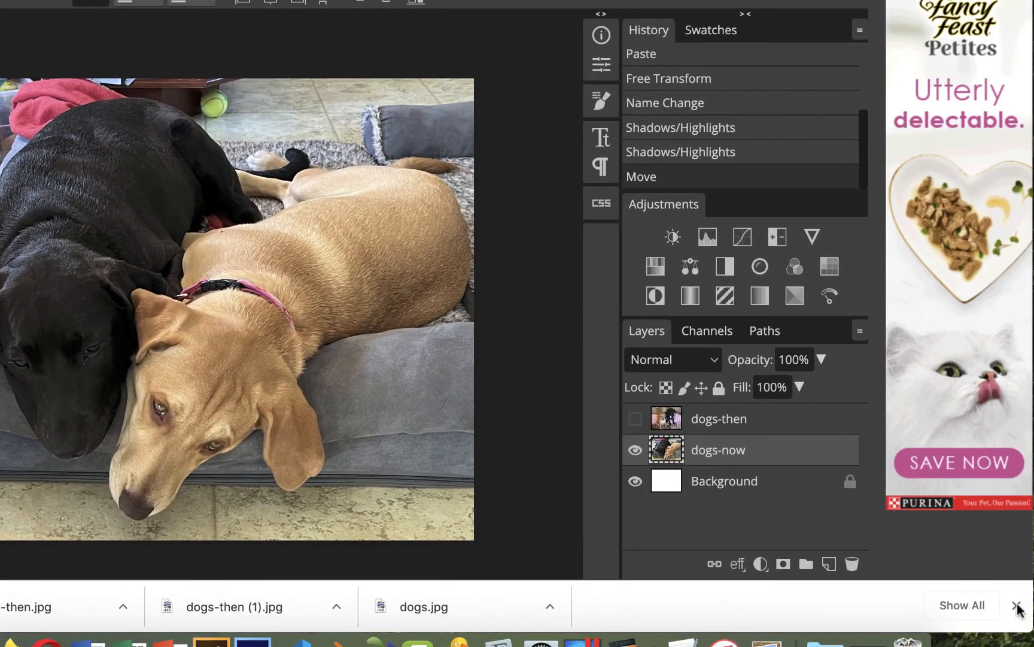
click(1017, 605)
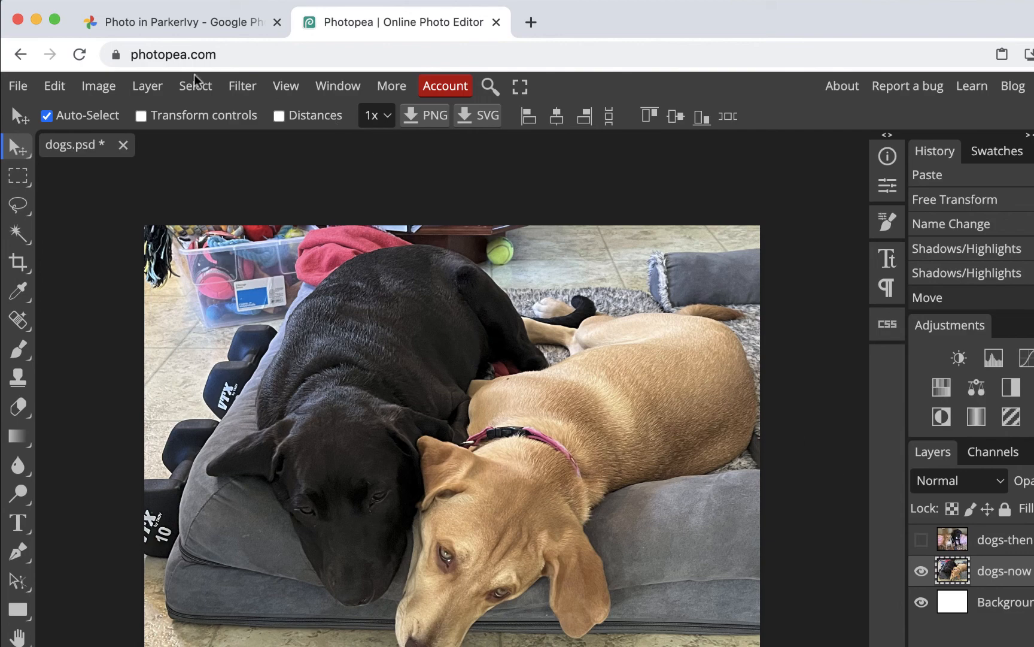
Save the changes to dogs.psd and close the document
click(16, 86)
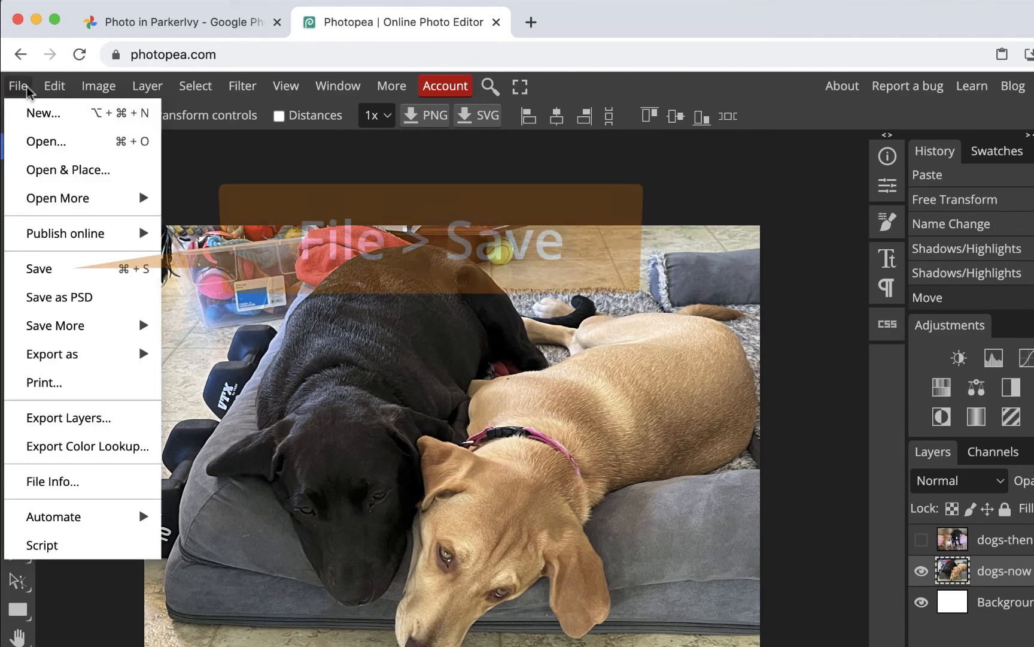
click(48, 269)
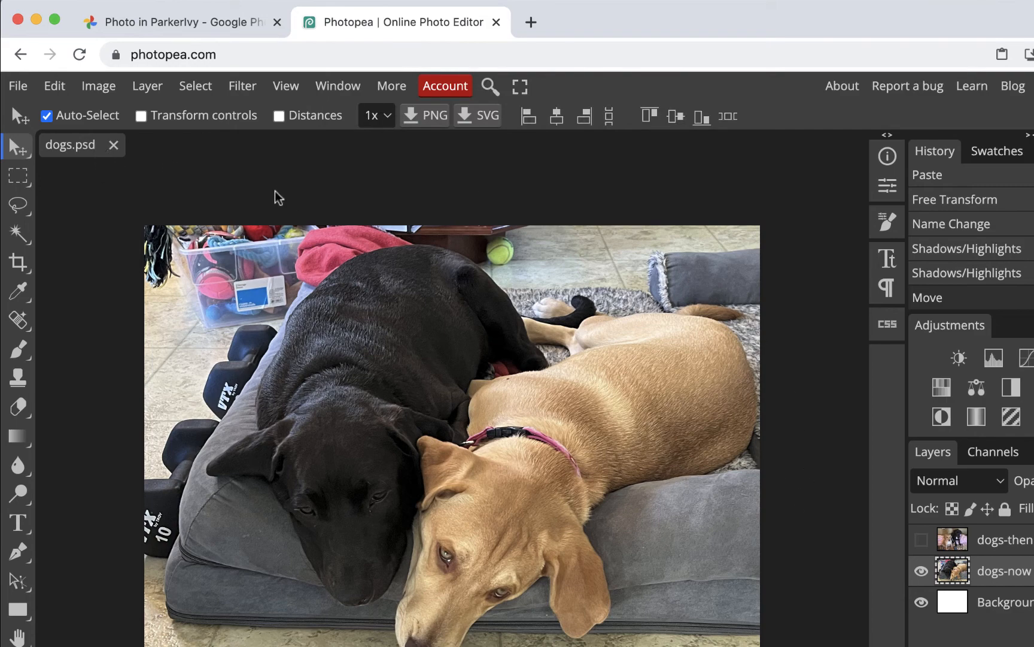
click(113, 145)
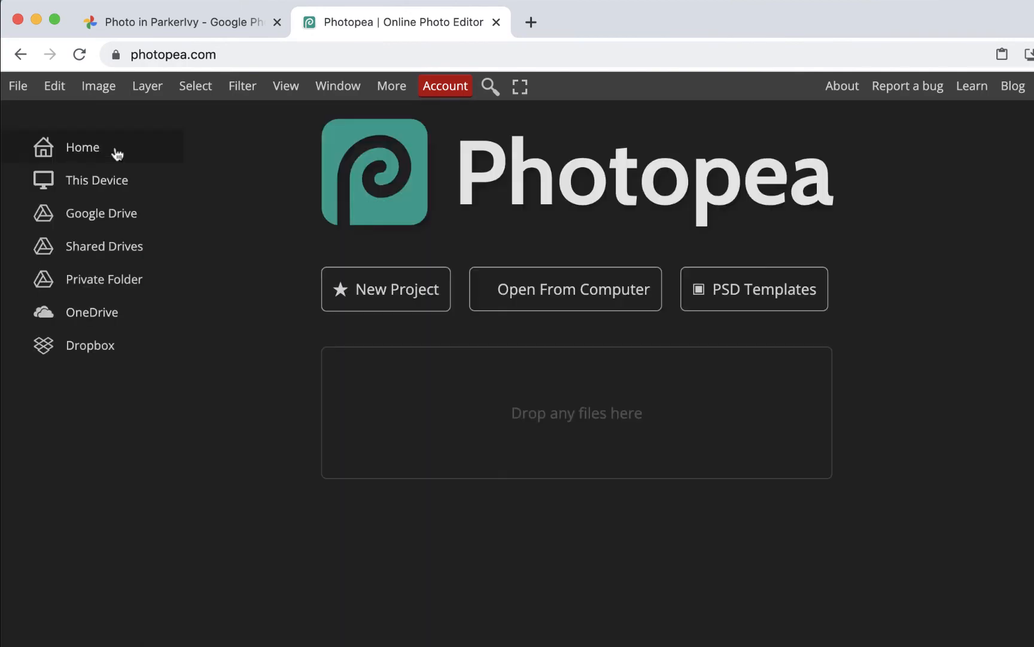
Reopen dogs.psd from the Desktop folder
click(18, 87)
click(30, 139)
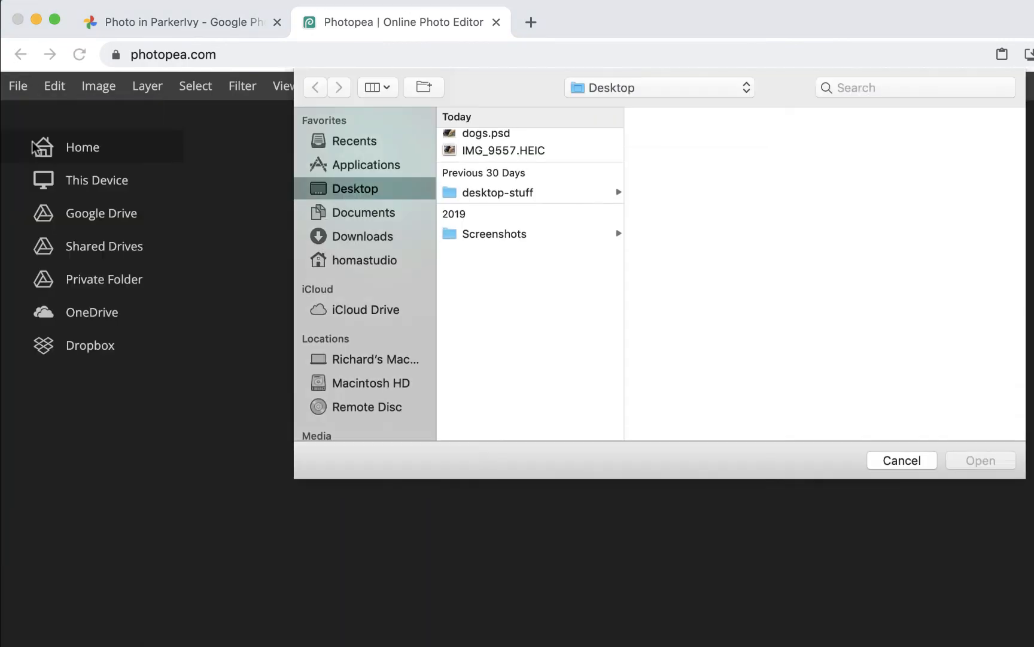
click(496, 139)
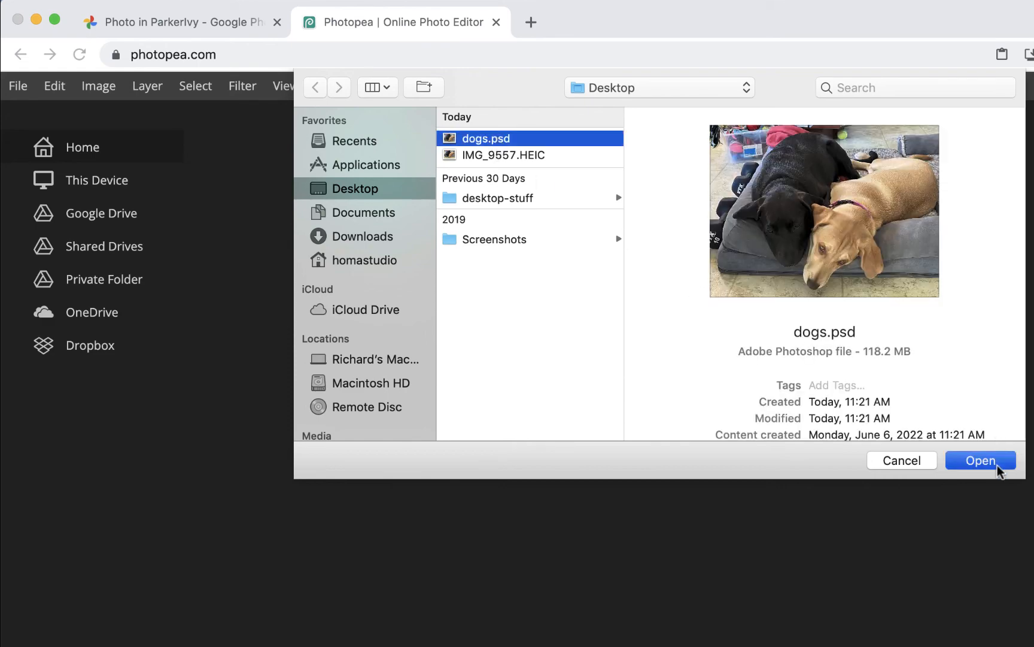
click(998, 464)
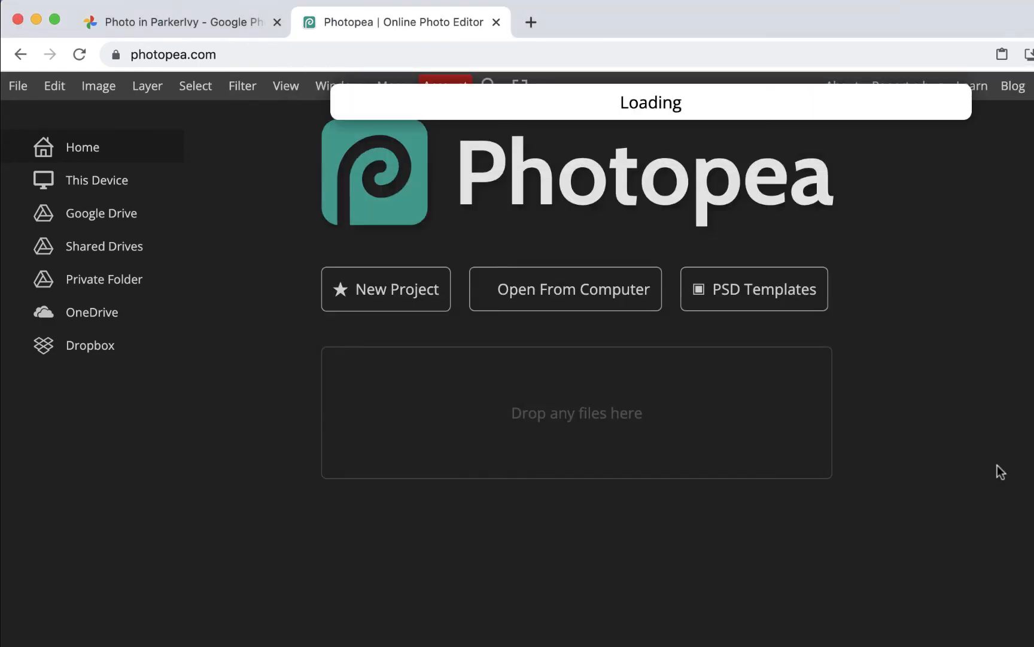